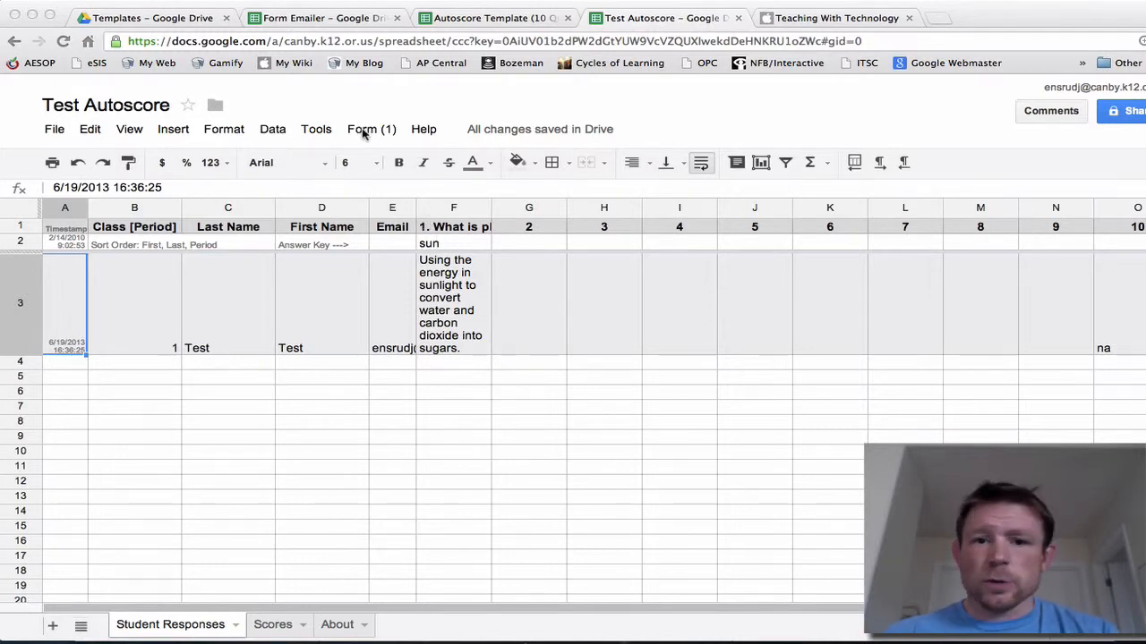
# - Search the spreadsheet's script gallery for FormEmailer
pyautogui.click(363, 134)
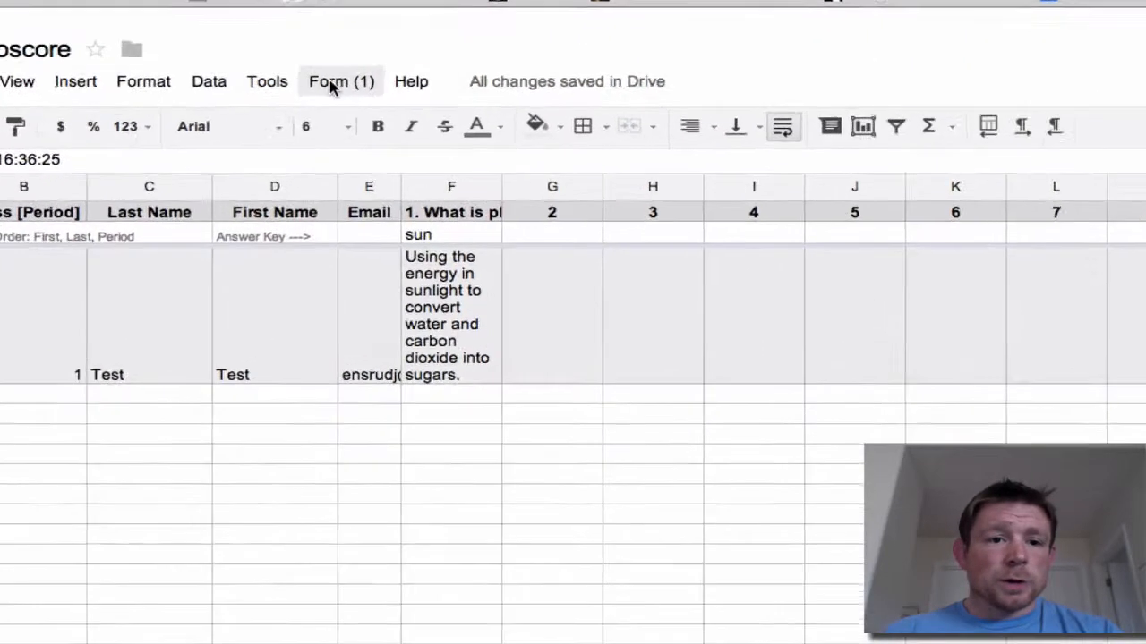
pyautogui.click(322, 131)
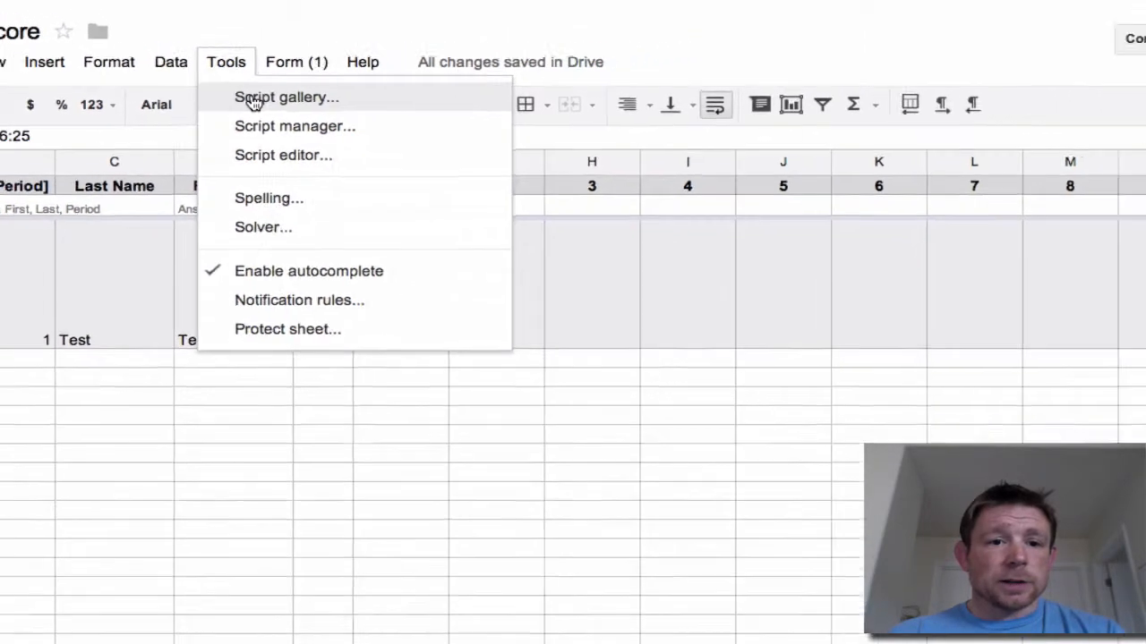
pyautogui.click(262, 90)
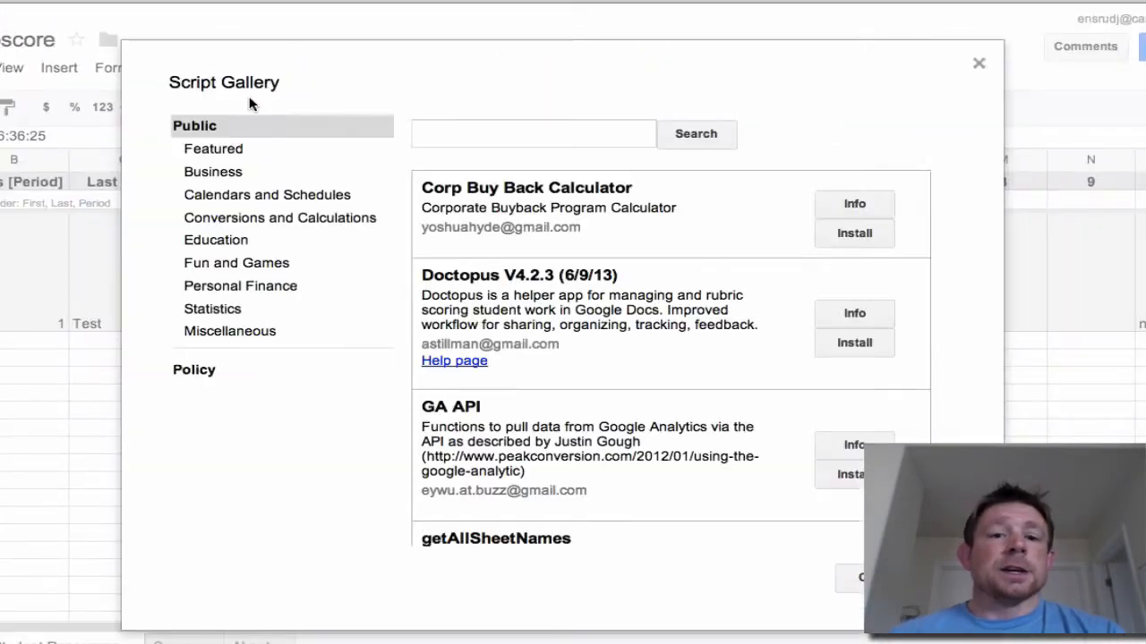
pyautogui.click(475, 135)
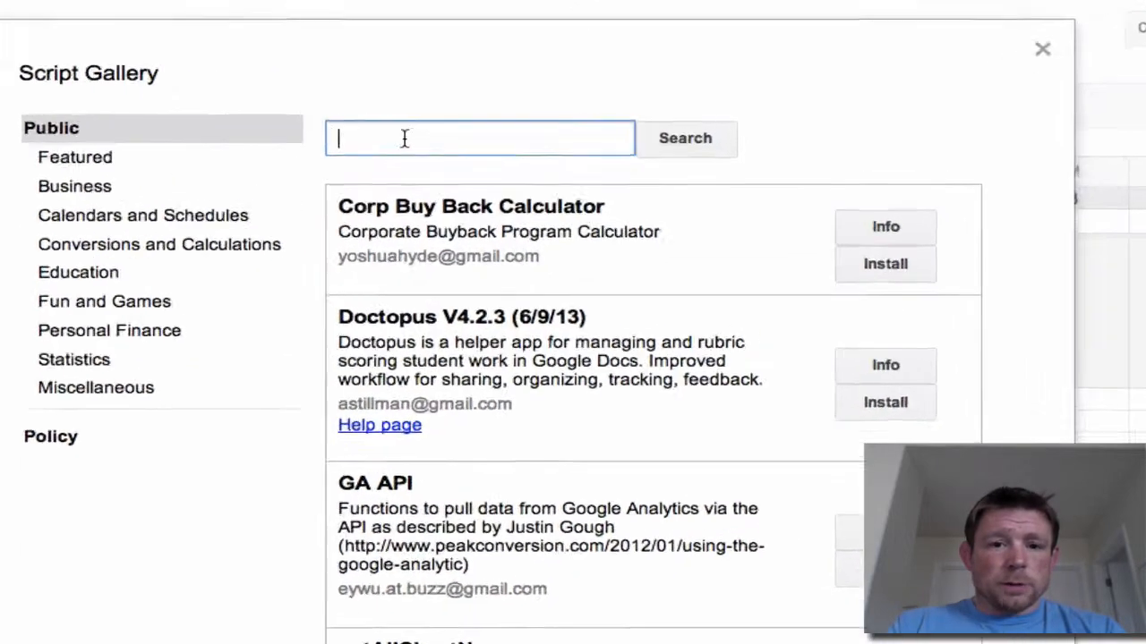
pyautogui.write('Fo')
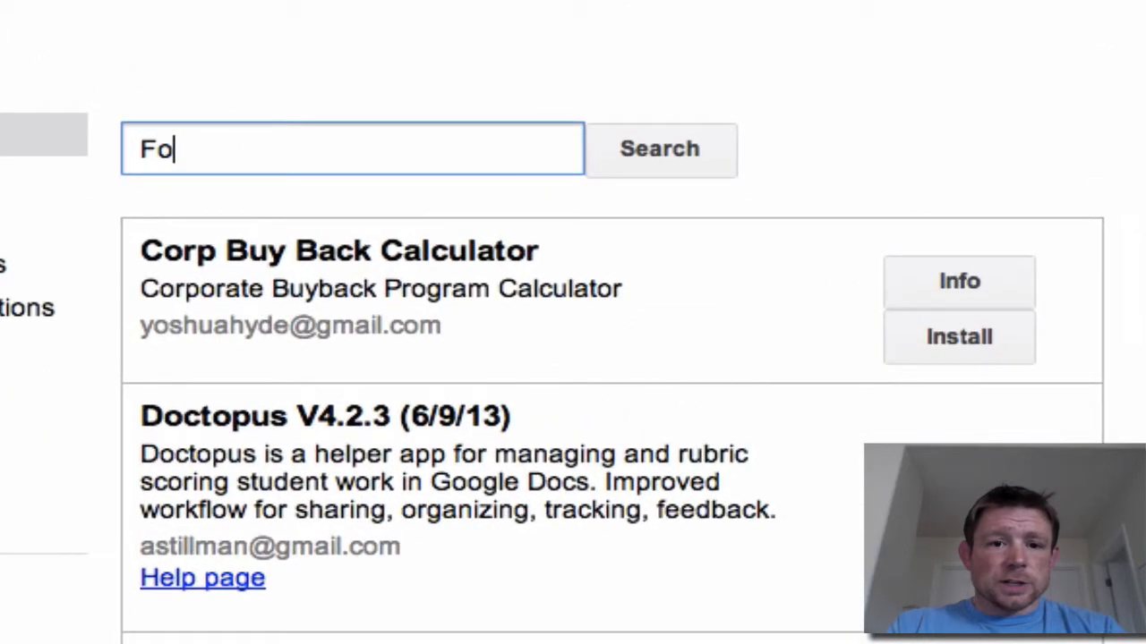
pyautogui.write('rmEmailer')
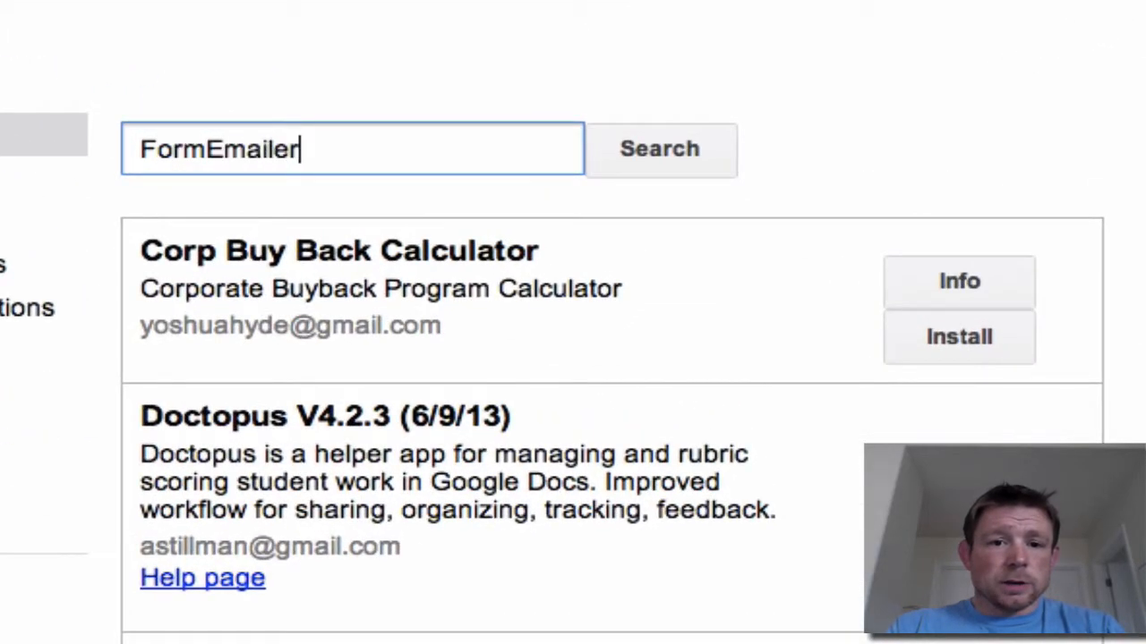
pyautogui.press('Return')
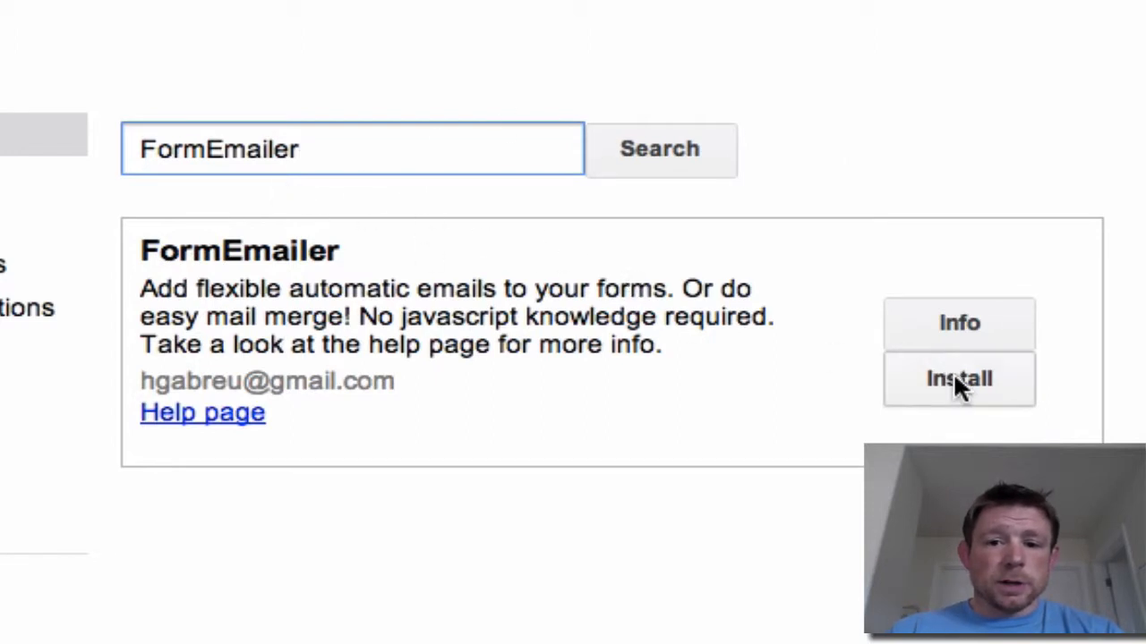
# - Install the FormEmailer script, authorize its access to the required services, and close the script gallery
pyautogui.click(935, 392)
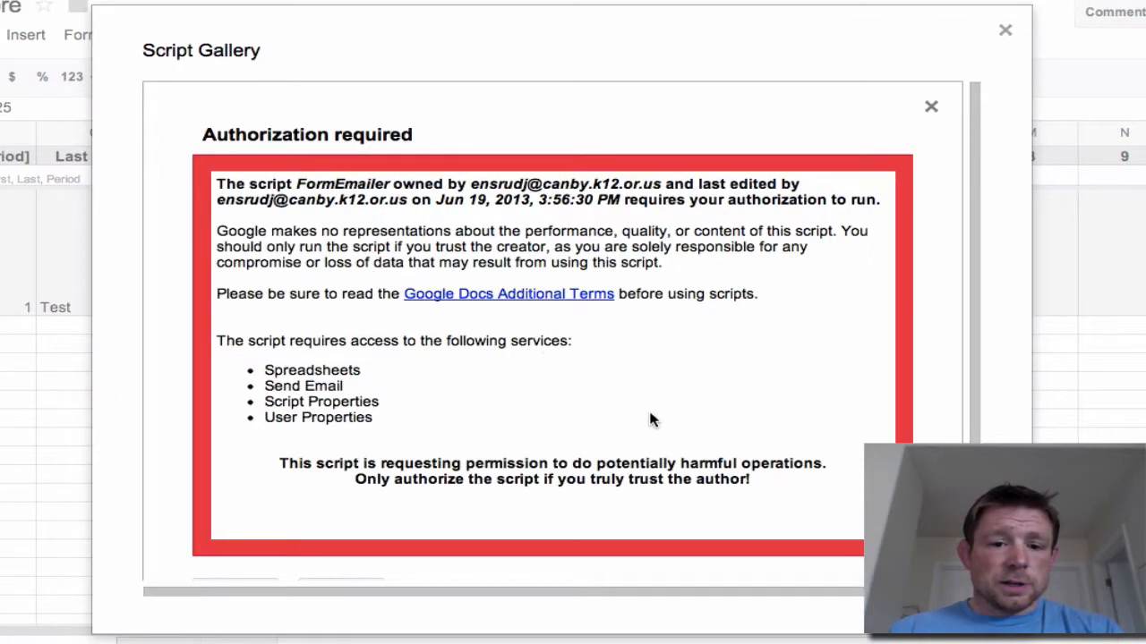
pyautogui.scroll(-2, 514, 465)
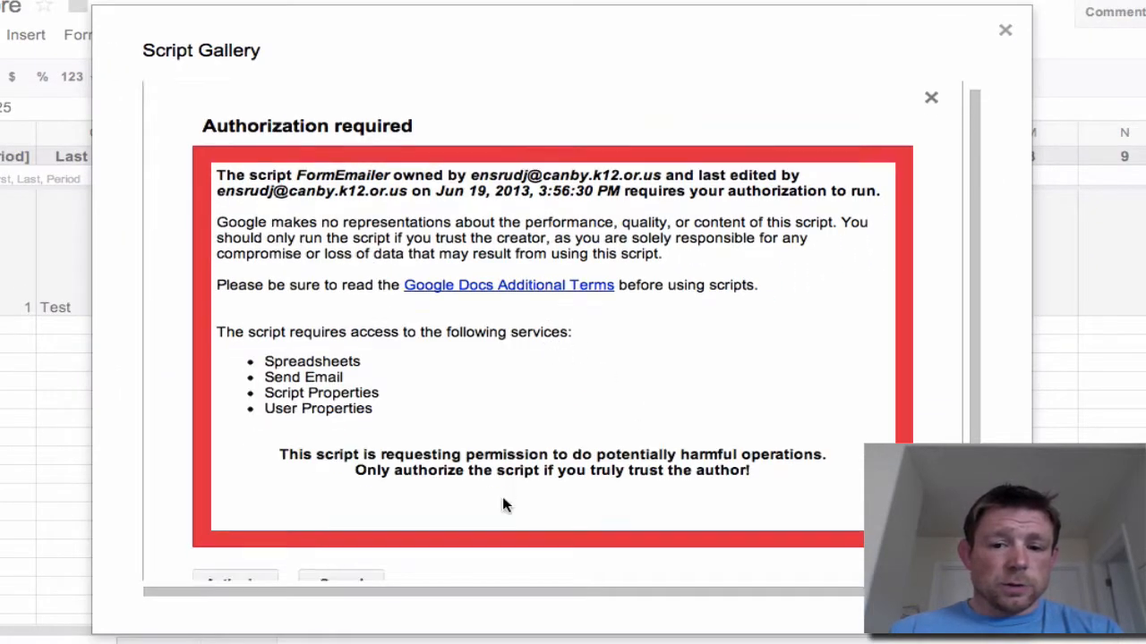
pyautogui.click(235, 536)
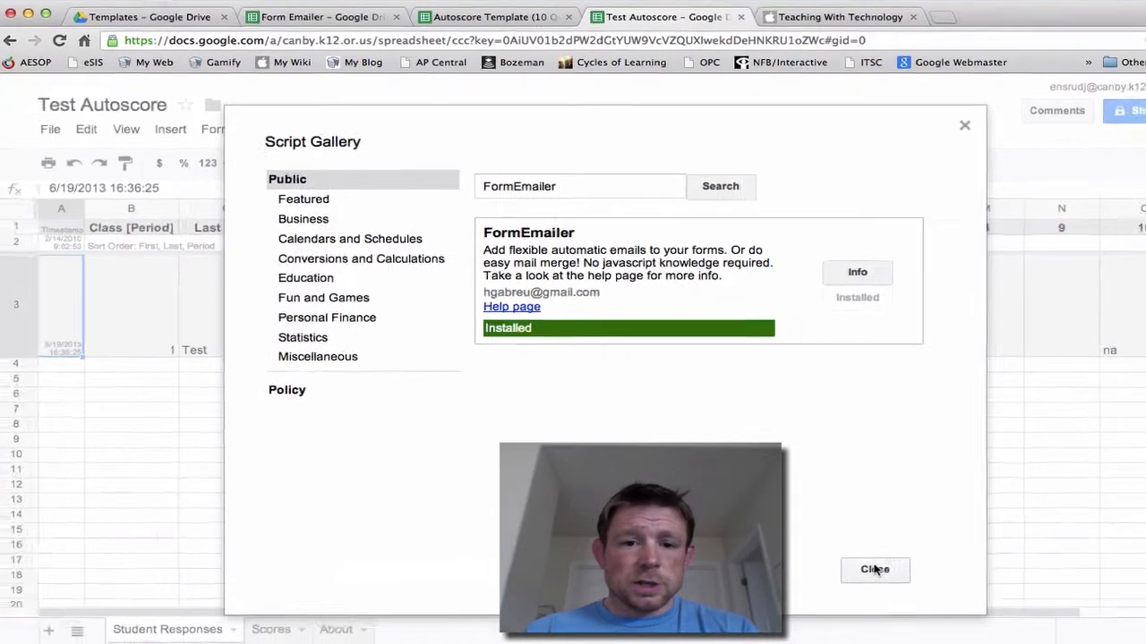
pyautogui.click(875, 570)
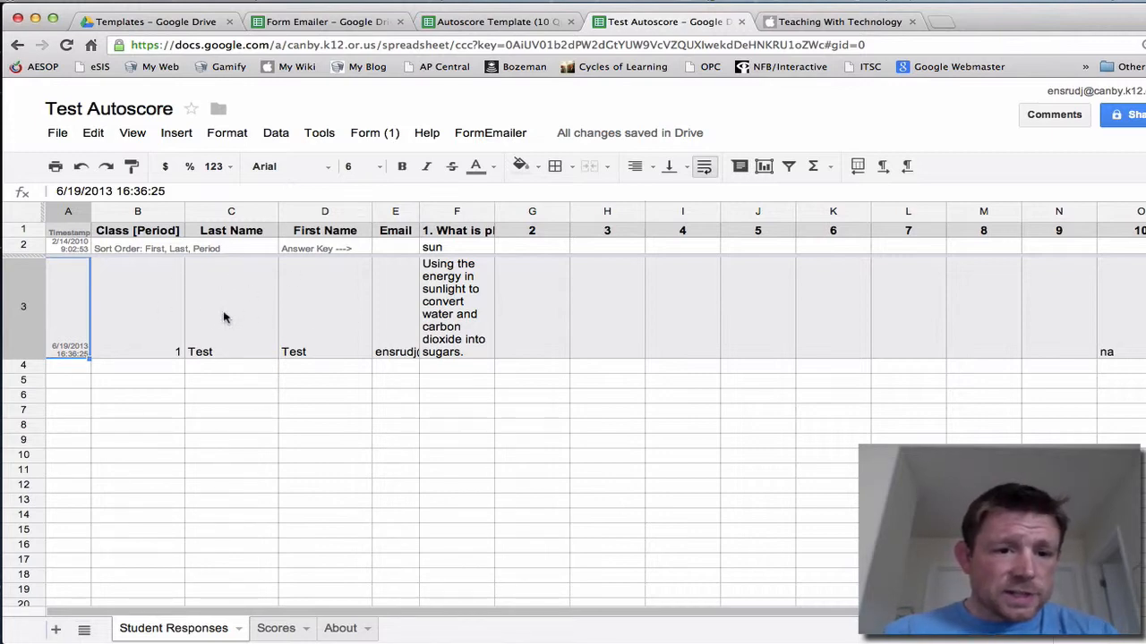
# - Set up FormEmailer in English (United States) with Student Responses as the sheet holding the form answers
pyautogui.click(391, 342)
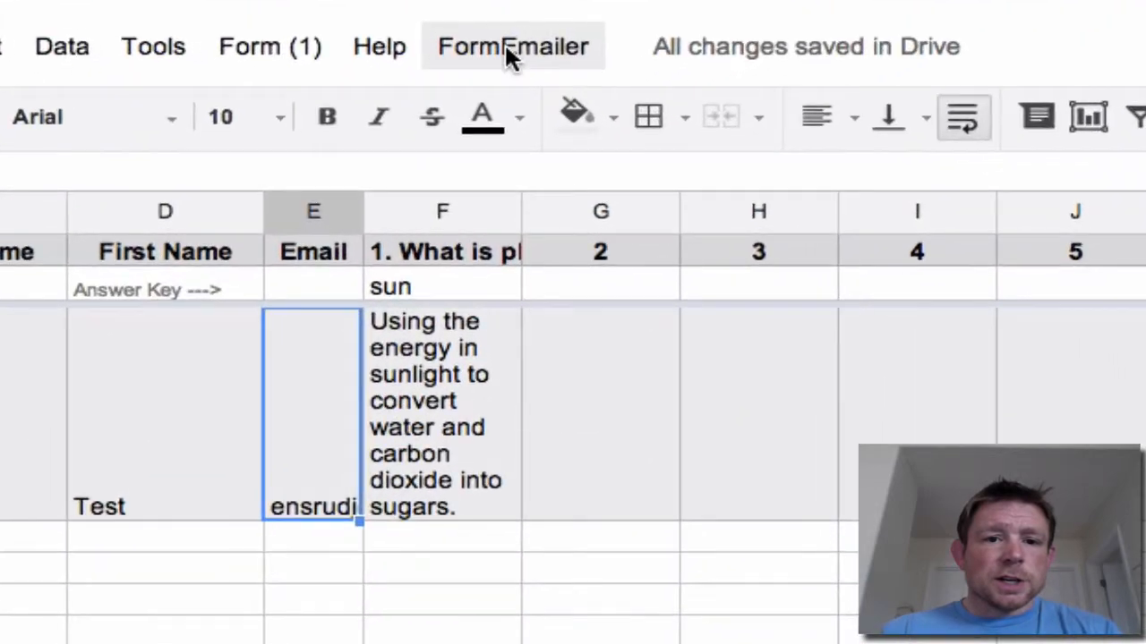
pyautogui.click(504, 42)
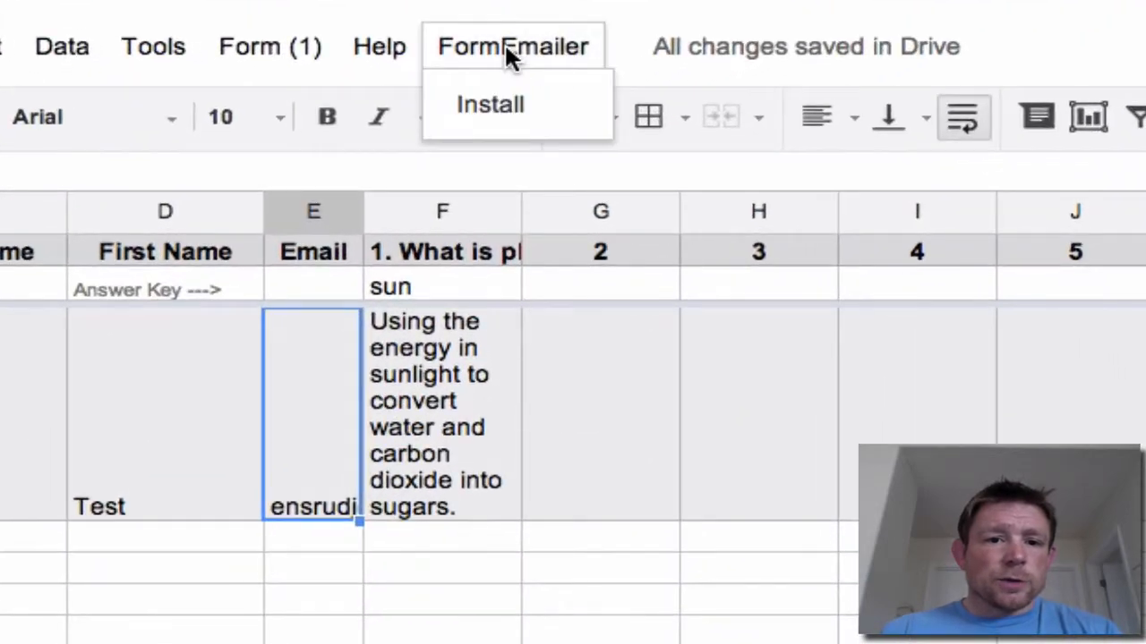
pyautogui.click(499, 113)
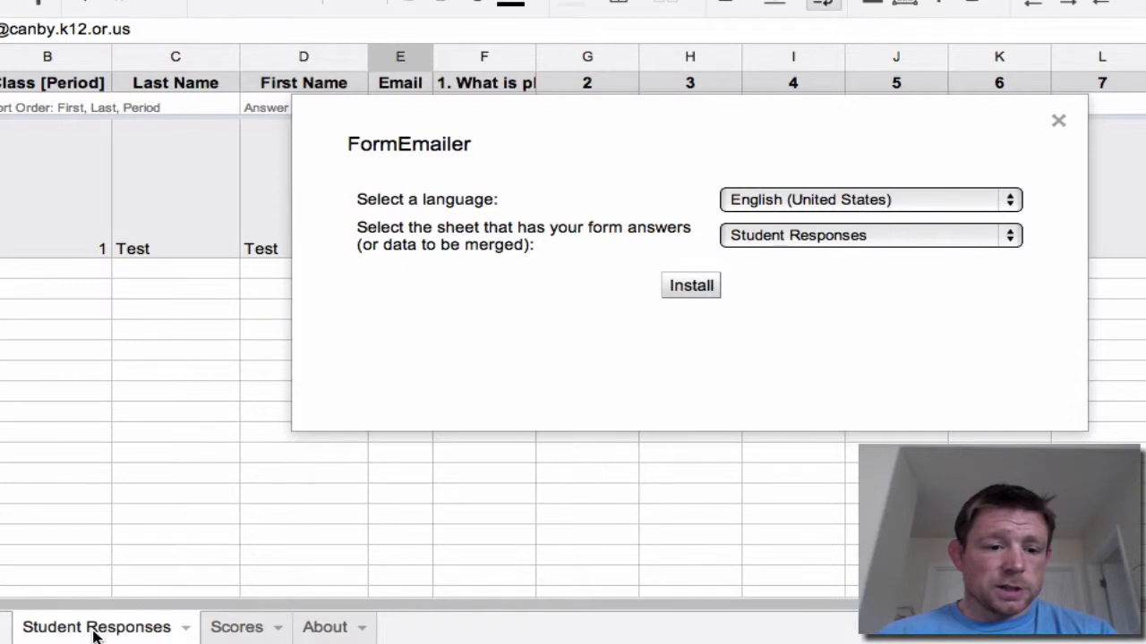
pyautogui.click(687, 287)
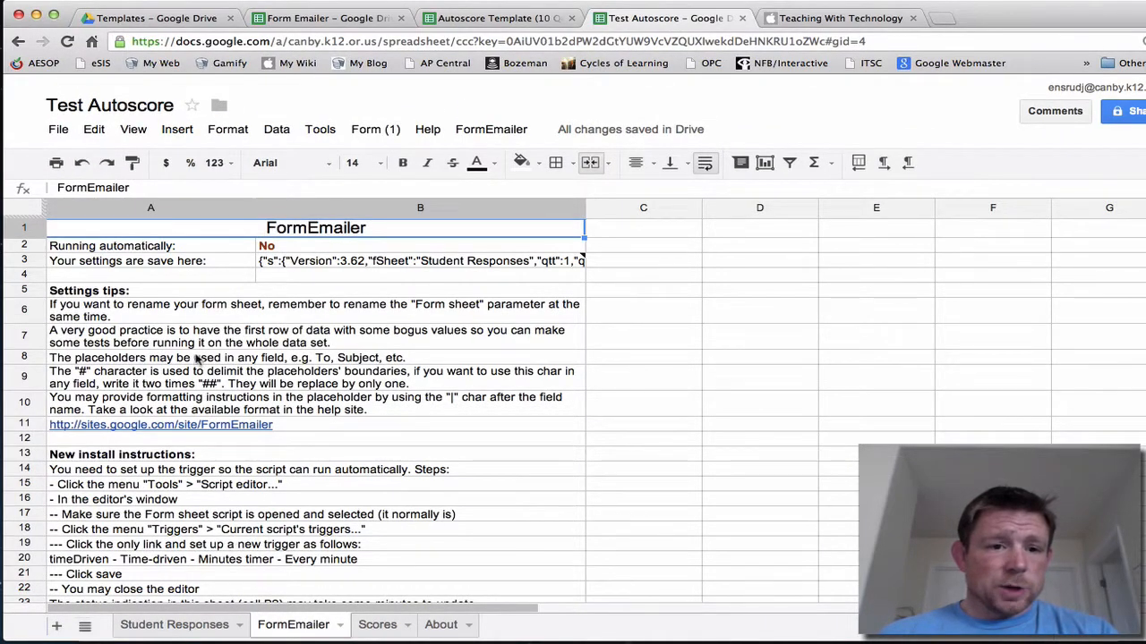
# - Return to the Student Responses sheet and open the FormEmailer settings
pyautogui.scroll(-2, 197, 363)
pyautogui.scroll(2, 196, 362)
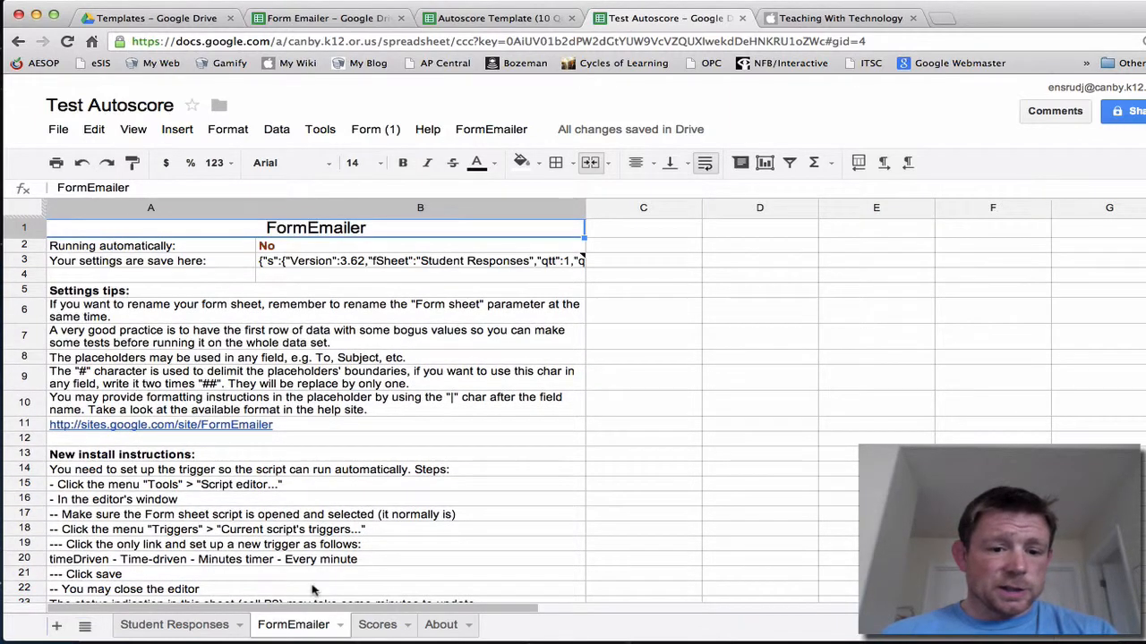
pyautogui.click(175, 626)
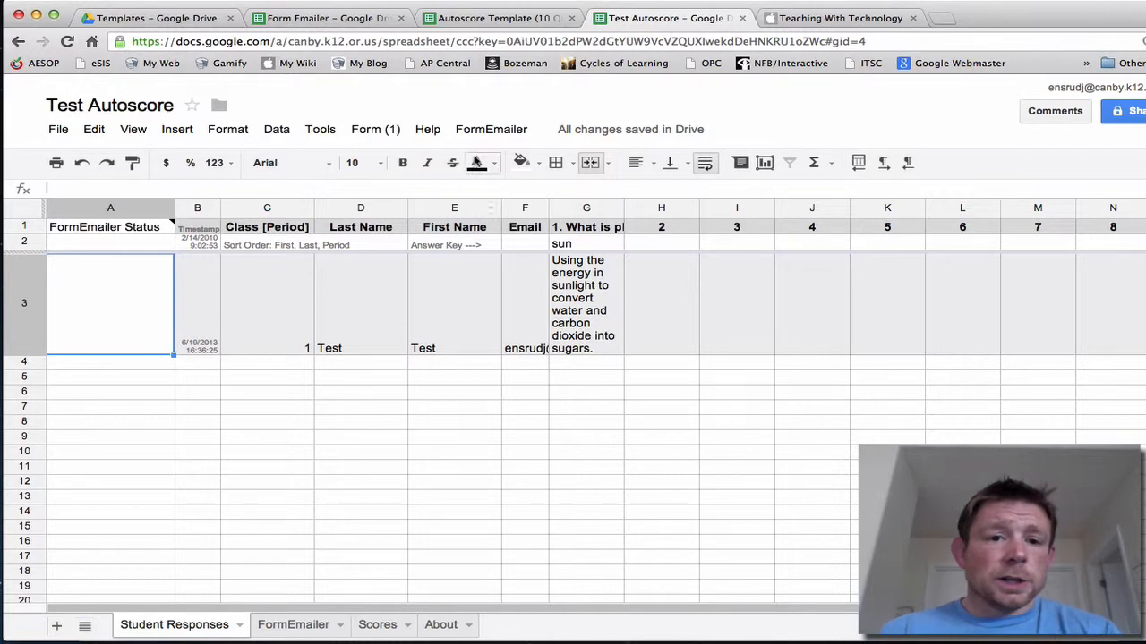
pyautogui.click(475, 130)
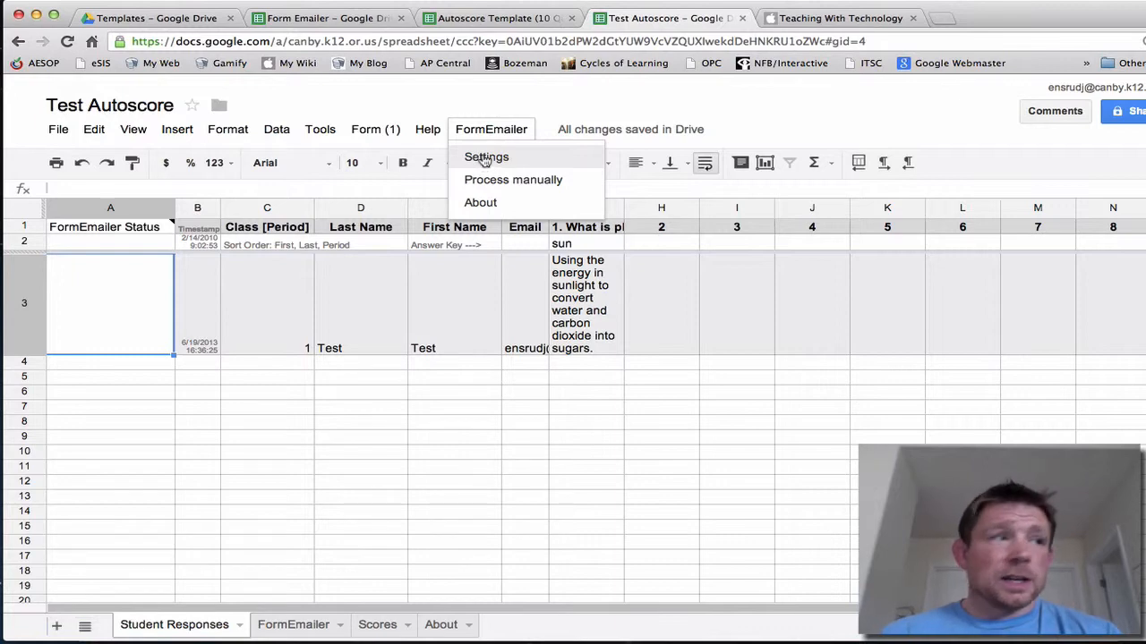
pyautogui.click(485, 157)
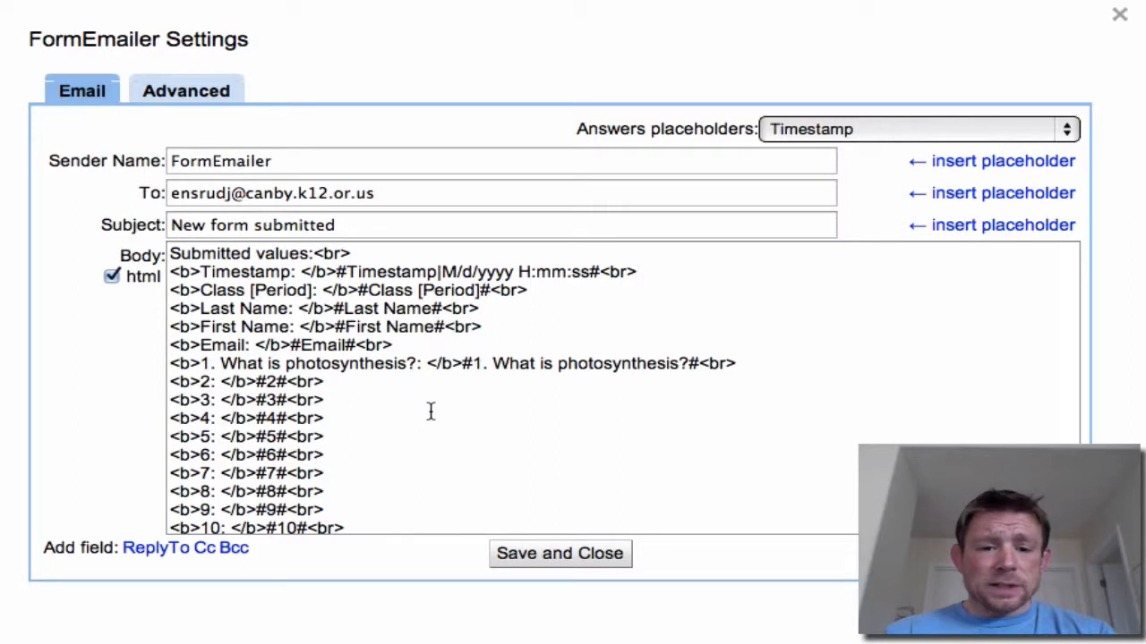
# - Delete all of the default HTML text from the email body, leaving the body empty
pyautogui.scroll(-1, 432, 423)
pyautogui.scroll(1, 433, 424)
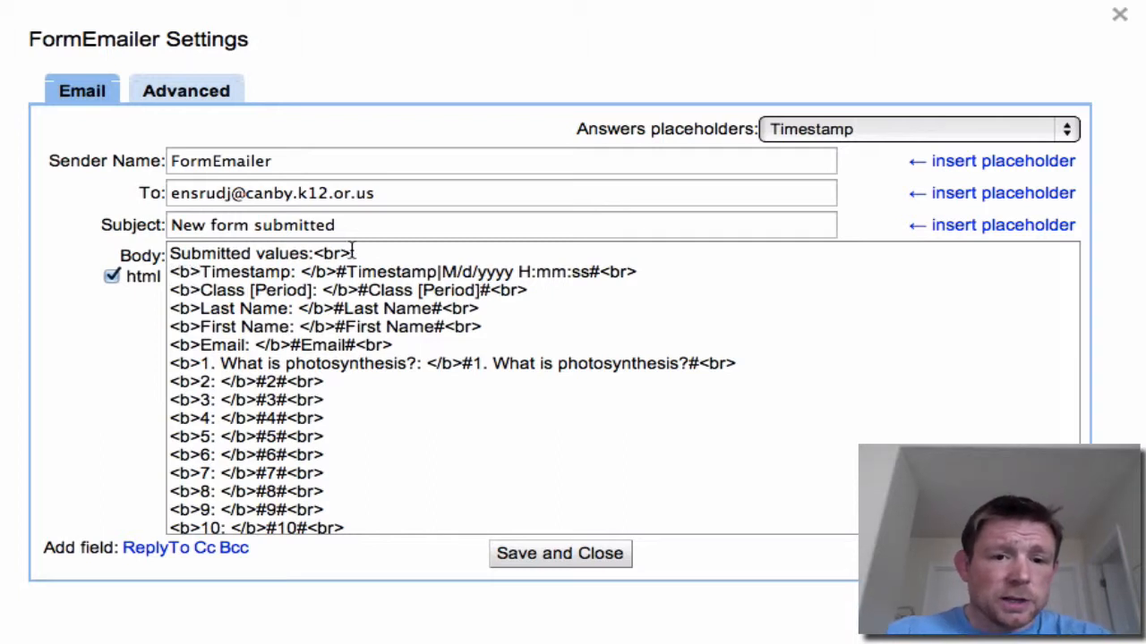
pyautogui.moveTo(350, 253); pyautogui.dragTo(325, 253)
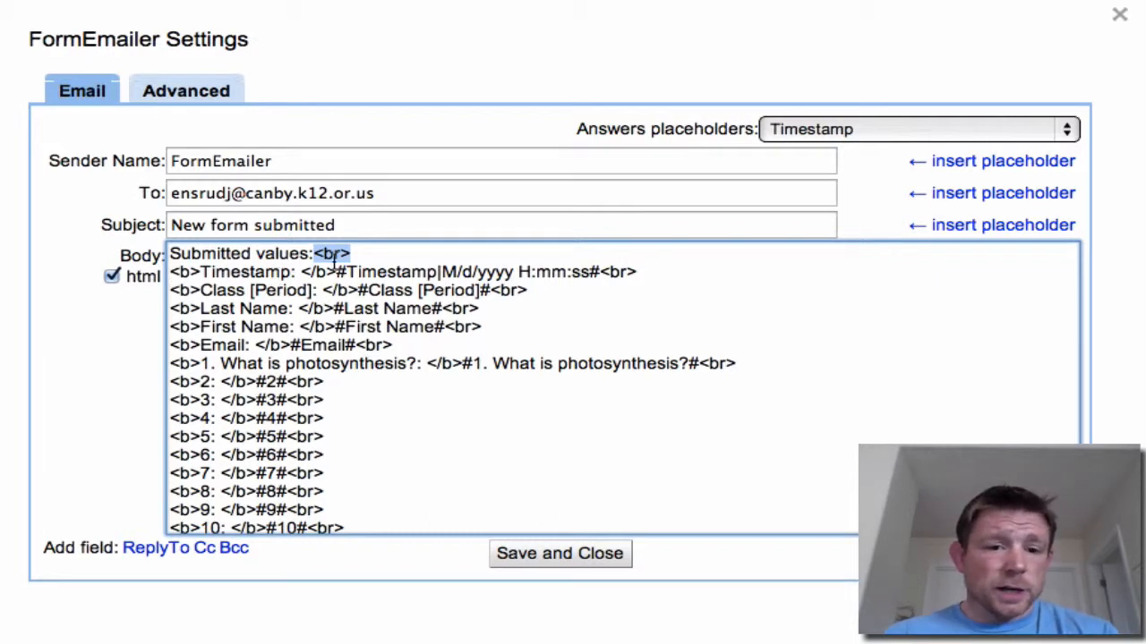
pyautogui.click(361, 253)
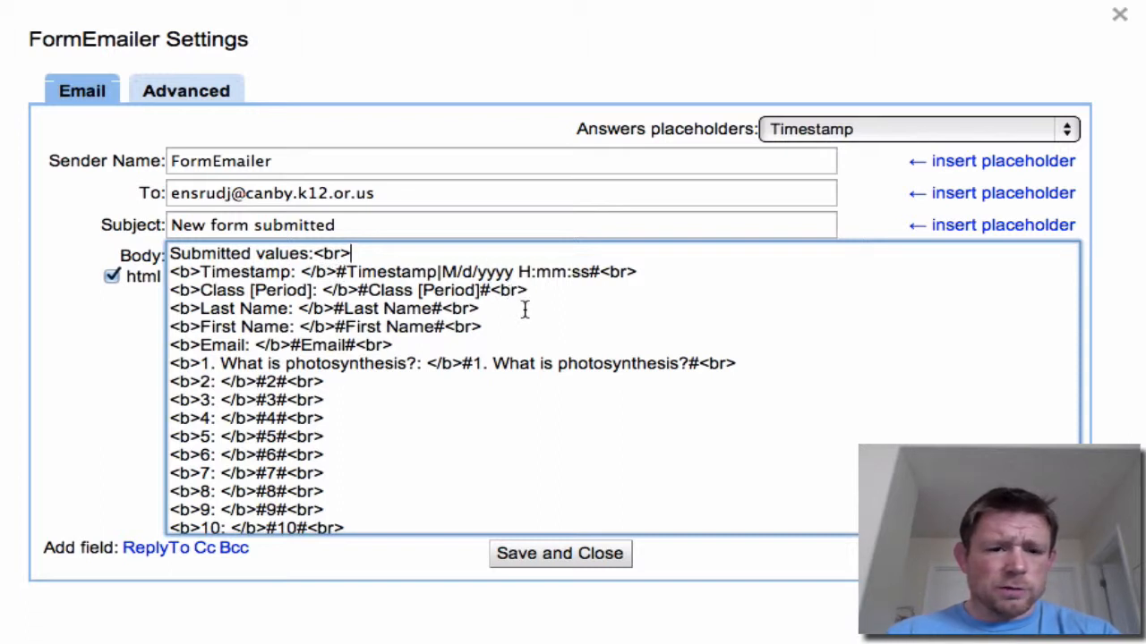
pyautogui.scroll(-1, 522, 399)
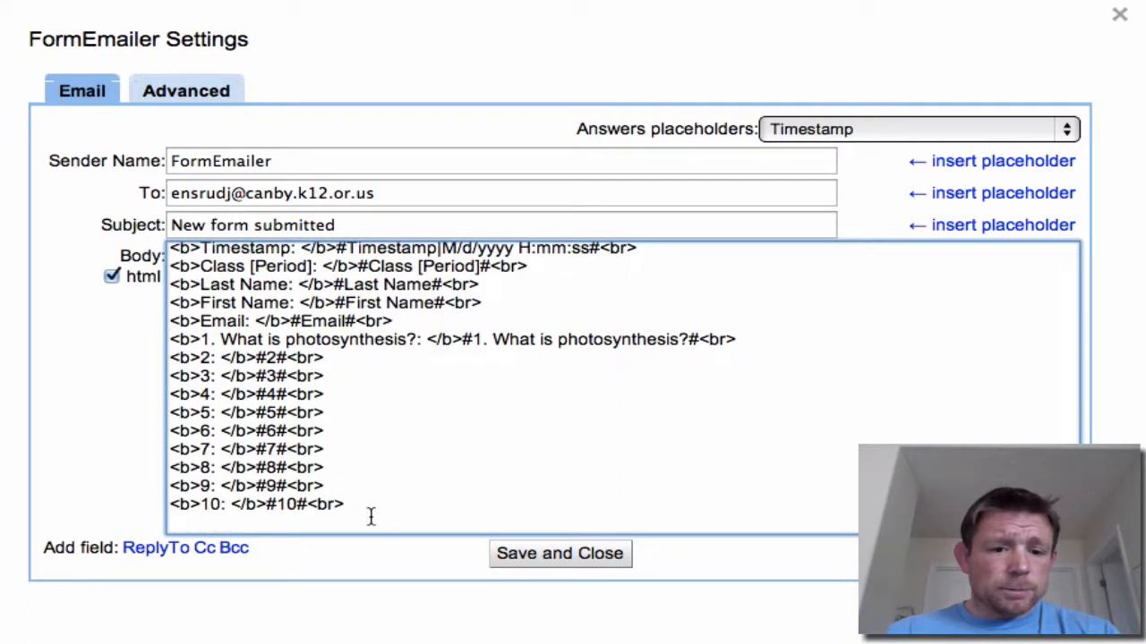
pyautogui.moveTo(353, 504); pyautogui.dragTo(90, 153)
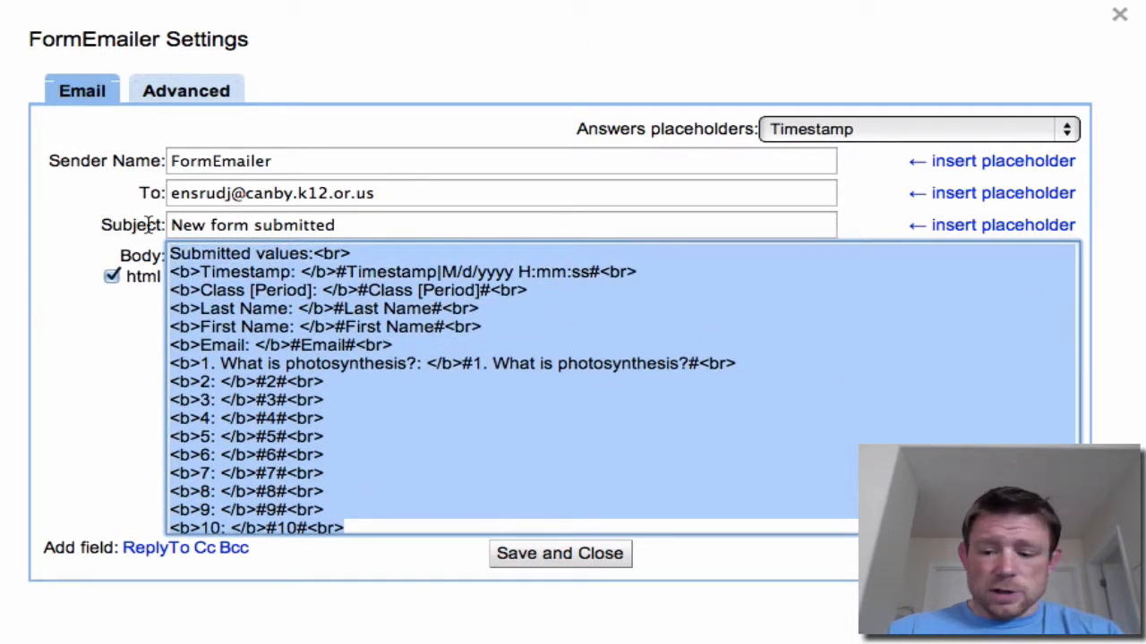
pyautogui.press('BackSpace')
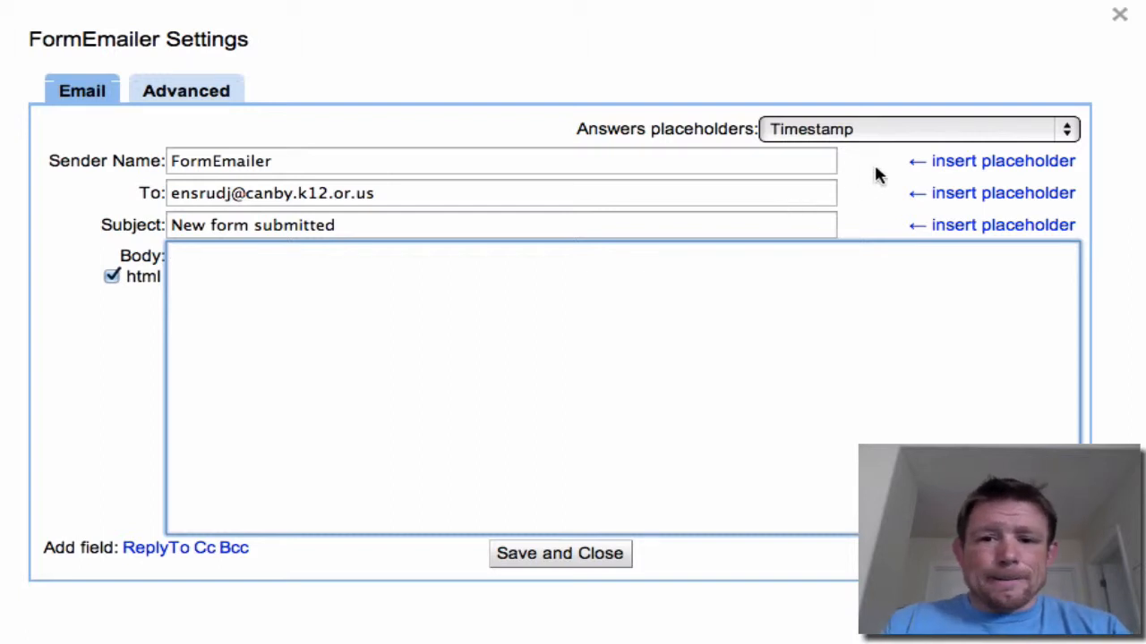
# - Choose First Name as the answers placeholder and place the cursor in the empty email body
pyautogui.click(942, 130)
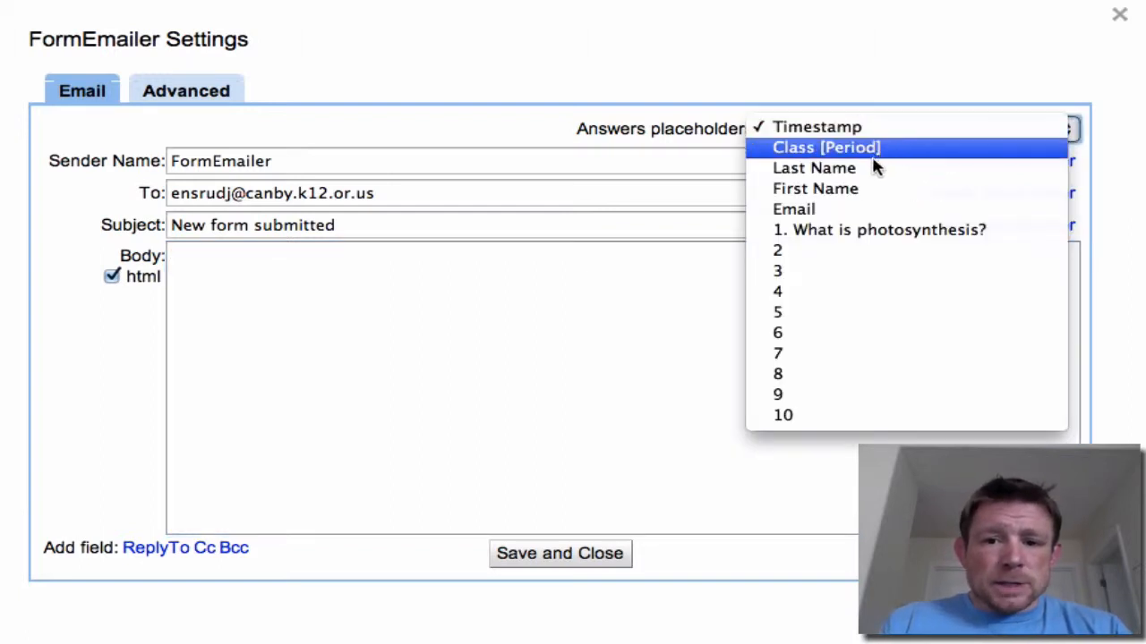
pyautogui.click(860, 188)
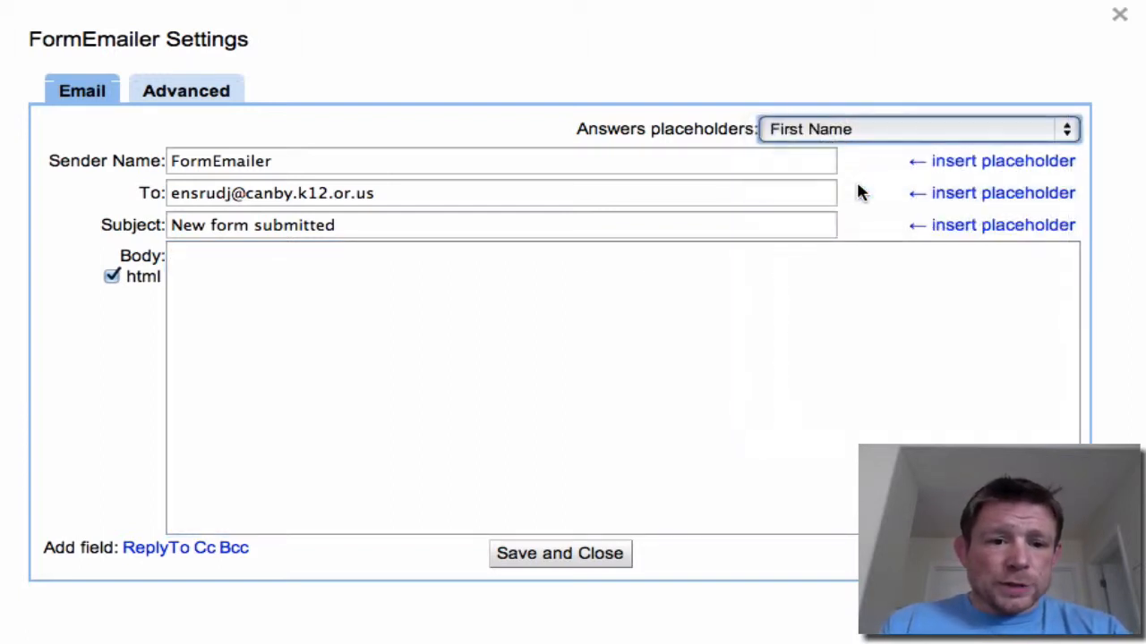
pyautogui.click(473, 279)
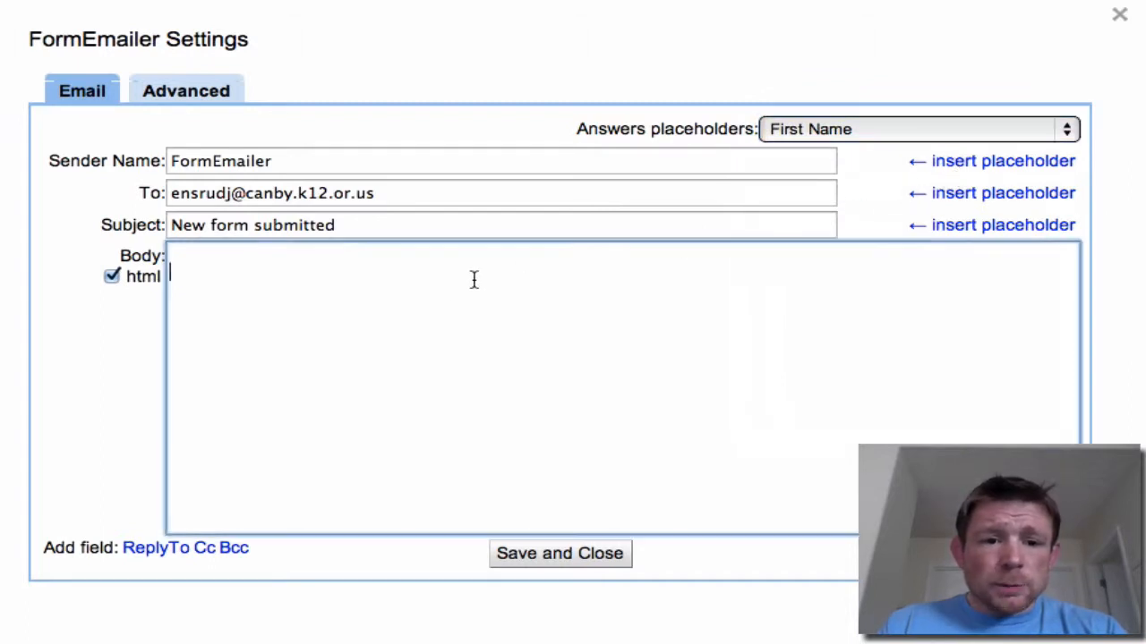
pyautogui.click(950, 168)
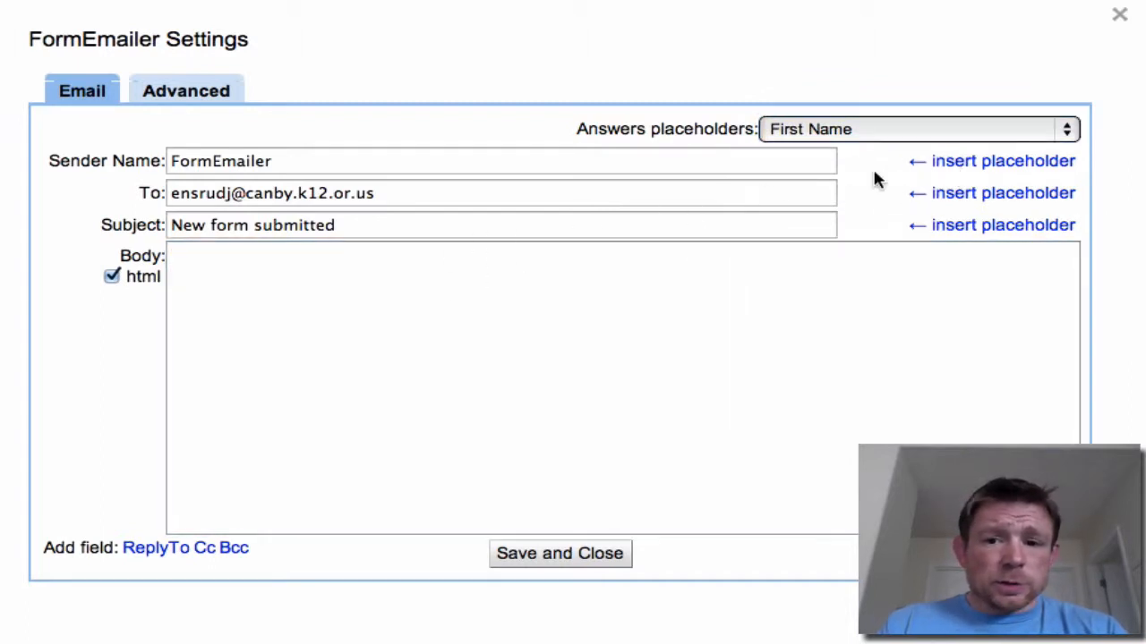
pyautogui.click(968, 163)
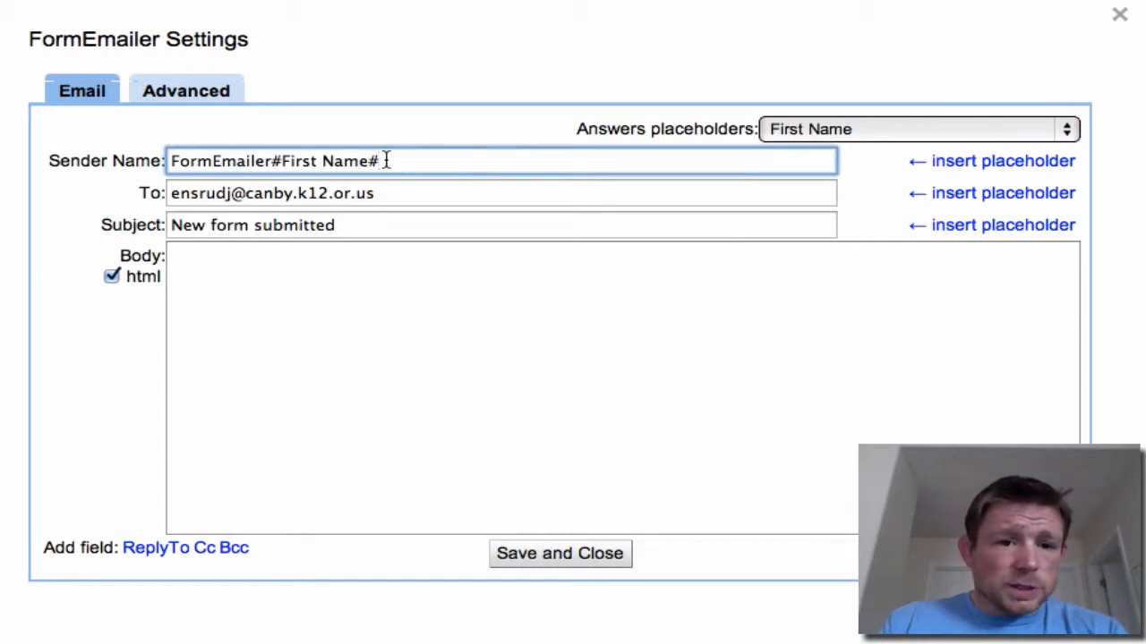
pyautogui.press('BackSpace')
pyautogui.press('BackSpace')
pyautogui.press('BackSpace')
pyautogui.press('BackSpace')
pyautogui.press('BackSpace')
pyautogui.press('BackSpace')
pyautogui.press('BackSpace')
pyautogui.press('BackSpace')
pyautogui.press('BackSpace')
pyautogui.press('BackSpace')
pyautogui.press('BackSpace')
pyautogui.press('BackSpace')
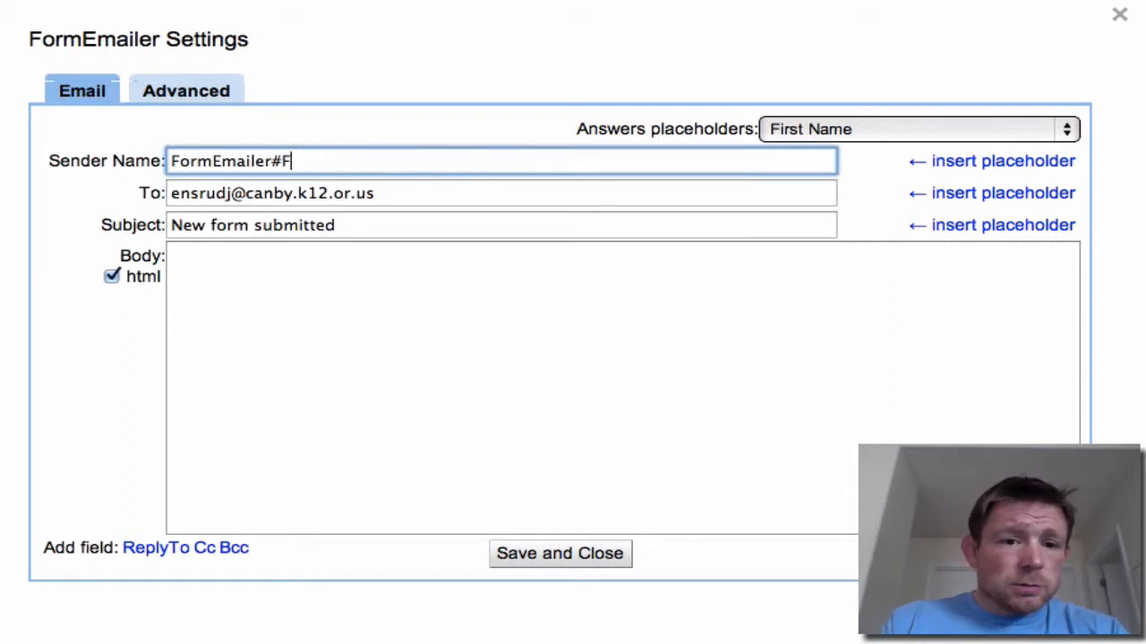
# - Insert the #First Name# placeholder at the start of the email body
pyautogui.click(284, 248)
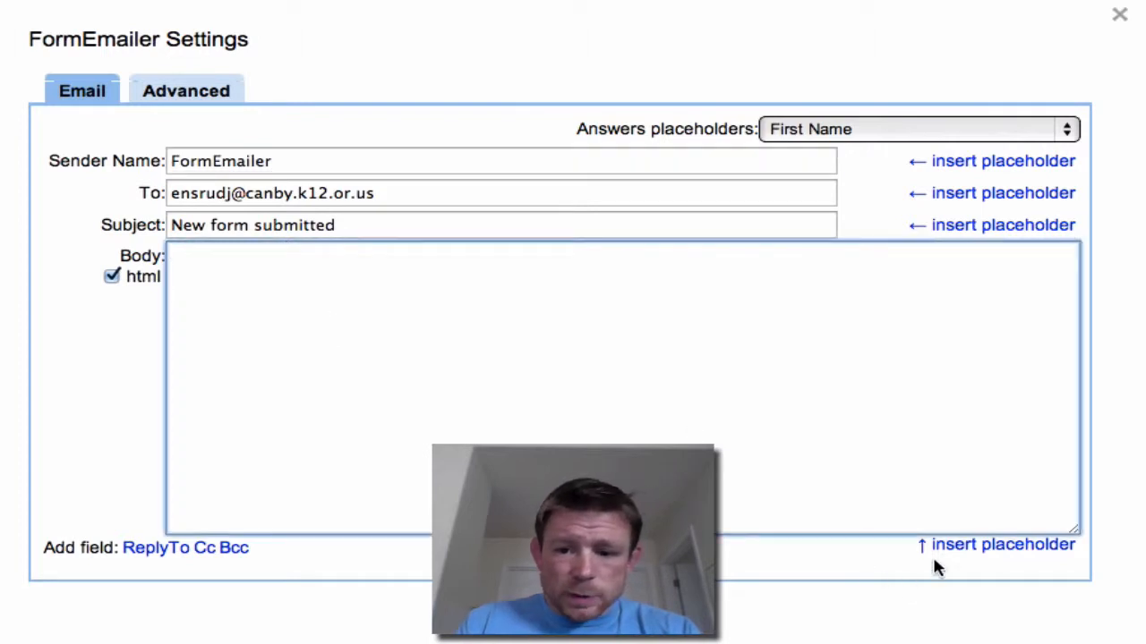
pyautogui.click(959, 549)
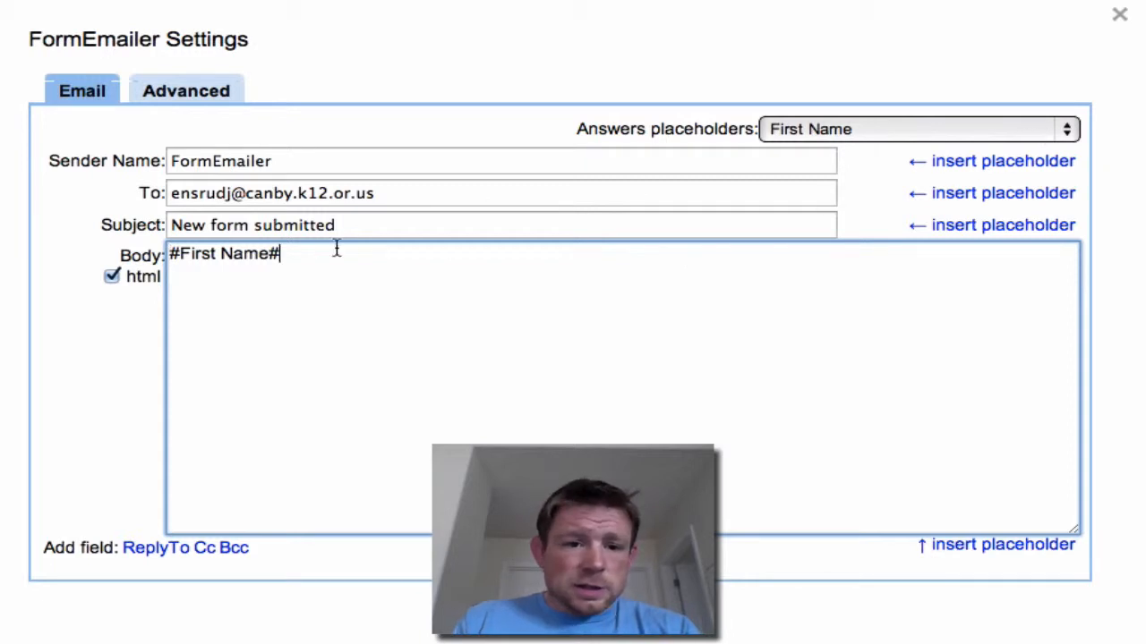
# - Insert the #Last Name# placeholder after #First Name# in the email body
pyautogui.click(940, 133)
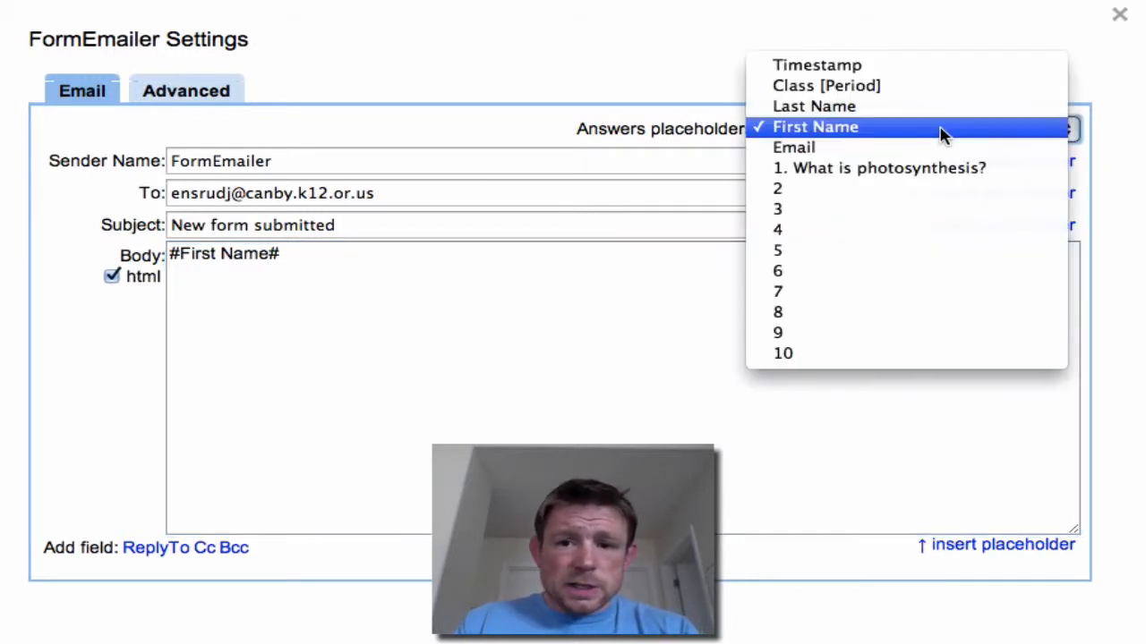
pyautogui.click(851, 107)
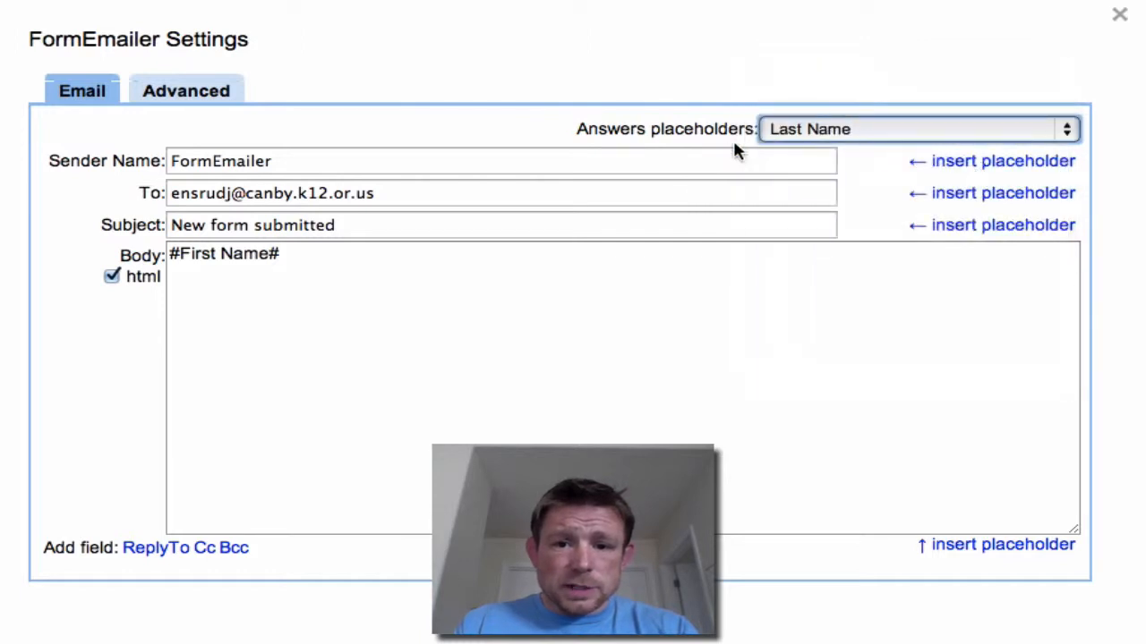
pyautogui.click(954, 548)
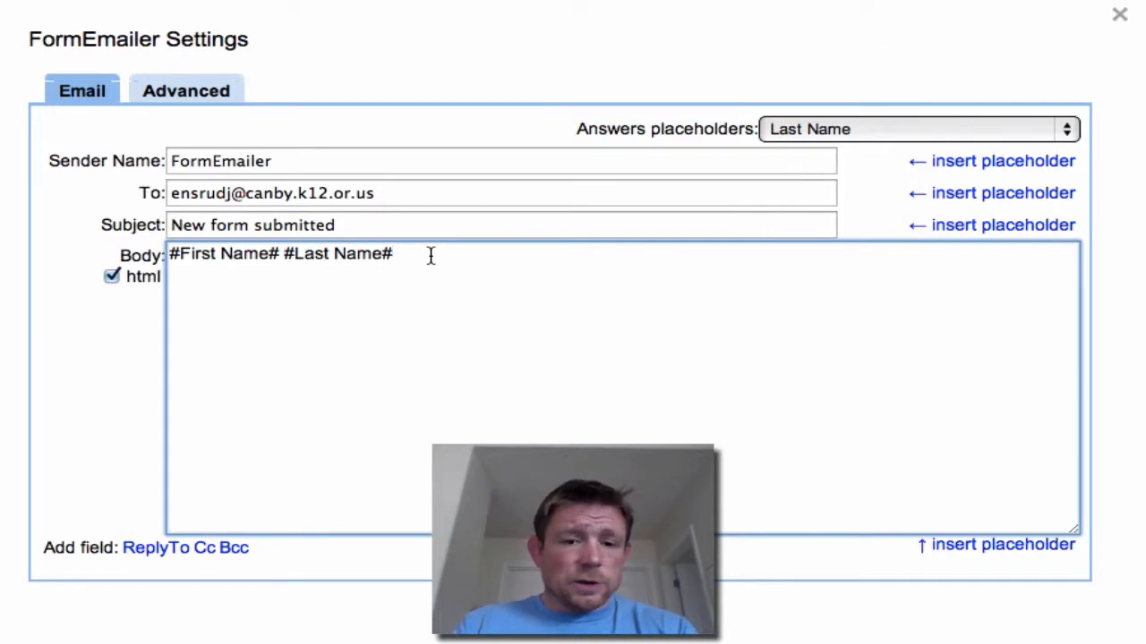
pyautogui.click(998, 134)
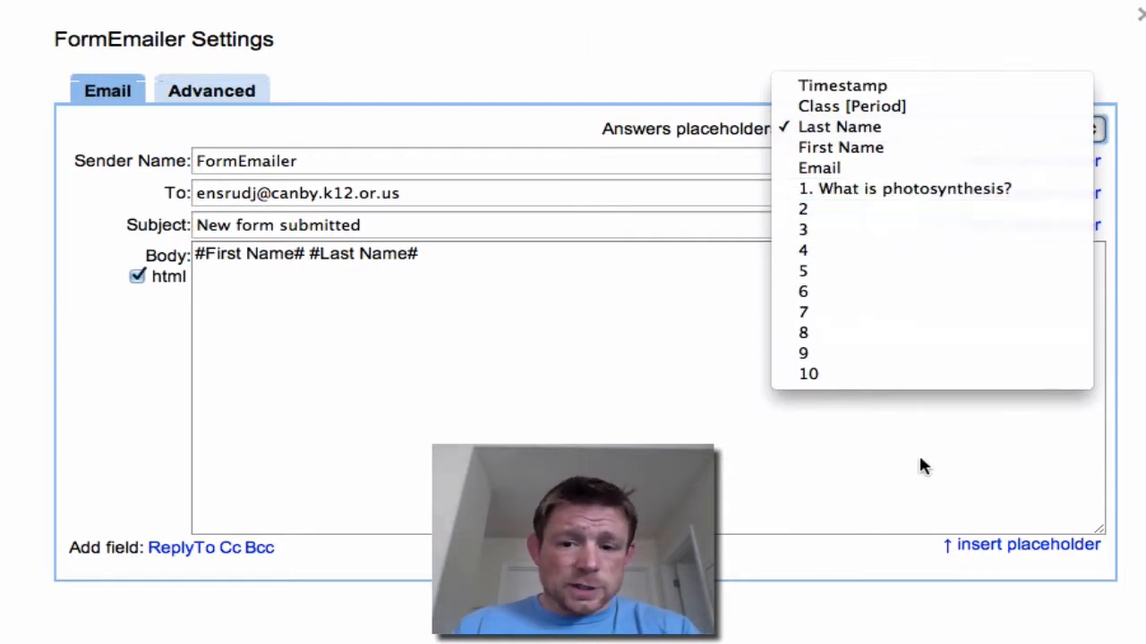
pyautogui.click(598, 382)
# - Add the line "<b>Question 1:</b> What is Photosynthesis?<br>" to the email body, one blank line below the name placeholders
pyautogui.click(464, 258)
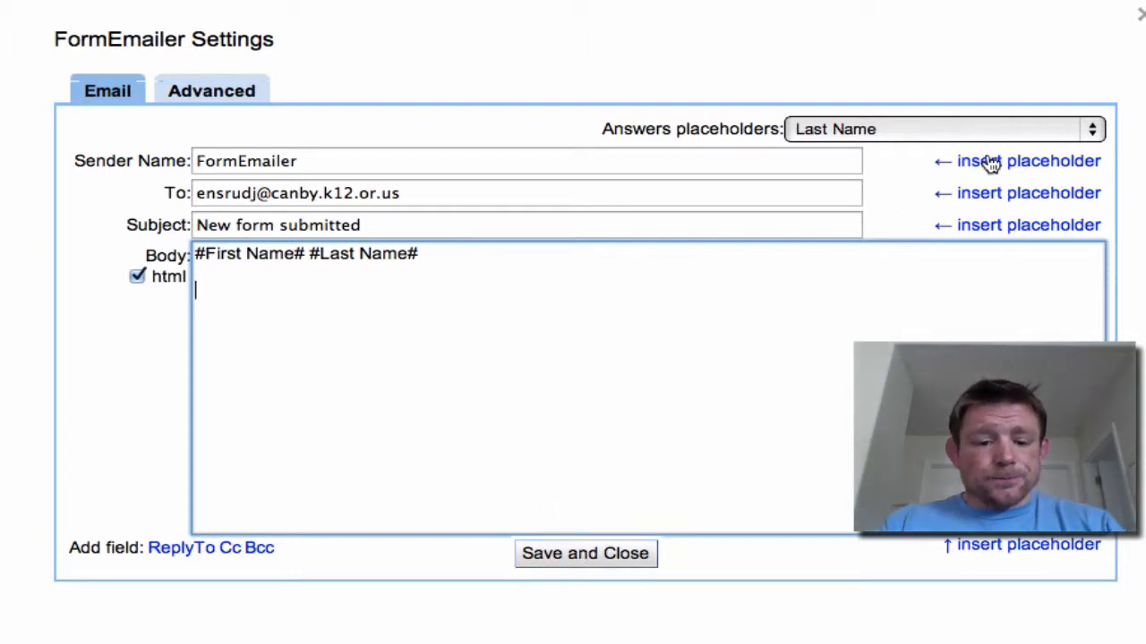
pyautogui.write('Qu')
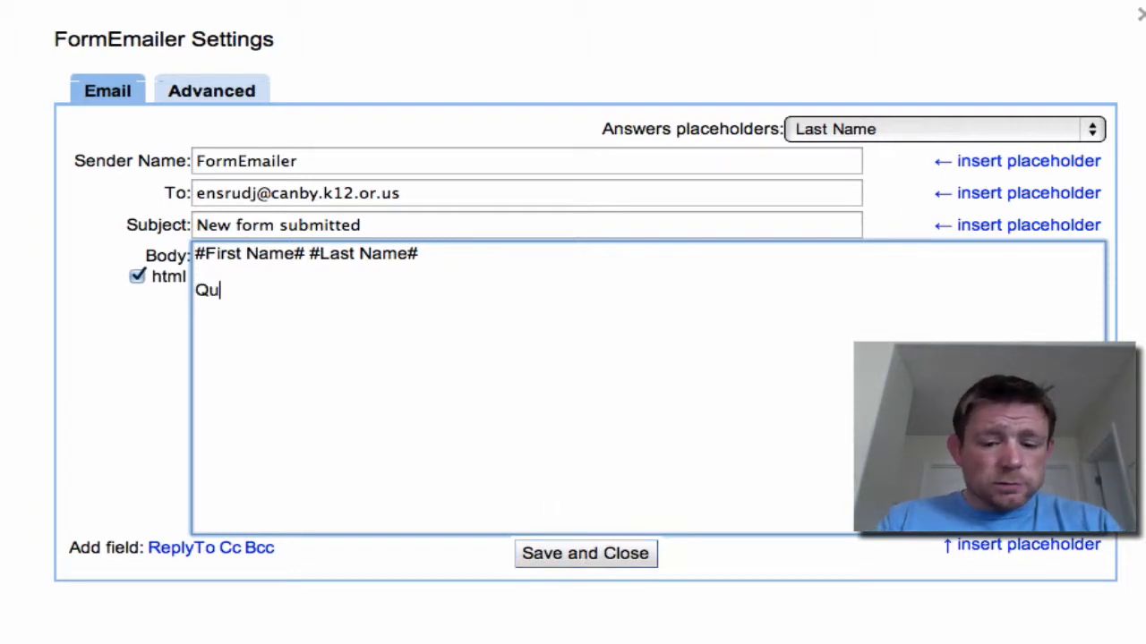
pyautogui.write('estion 1:')
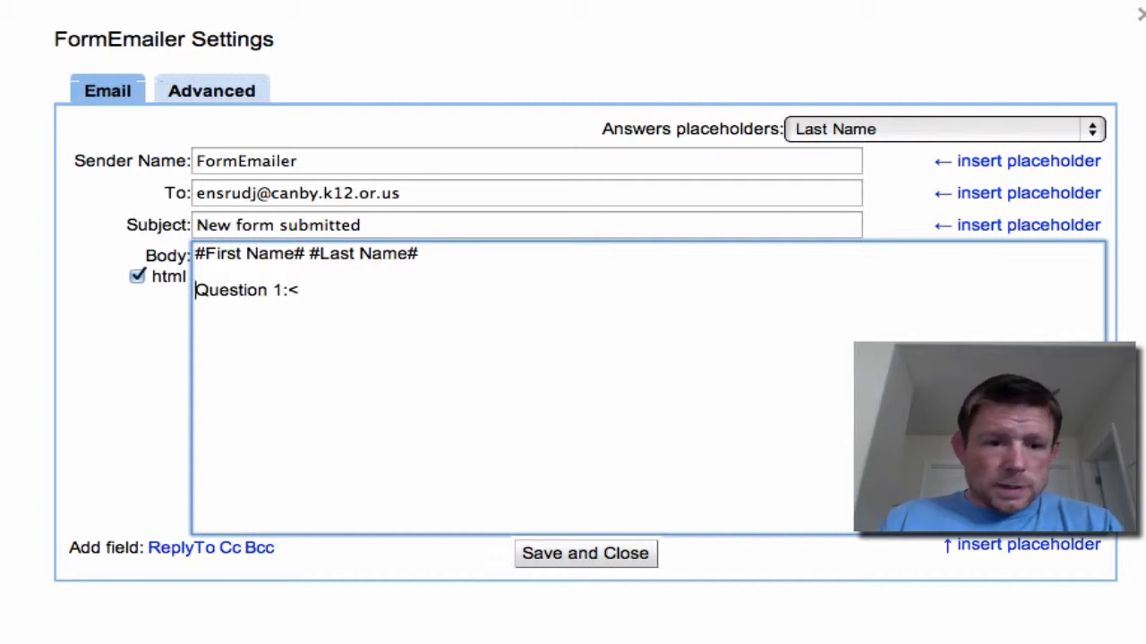
pyautogui.write('<b>')
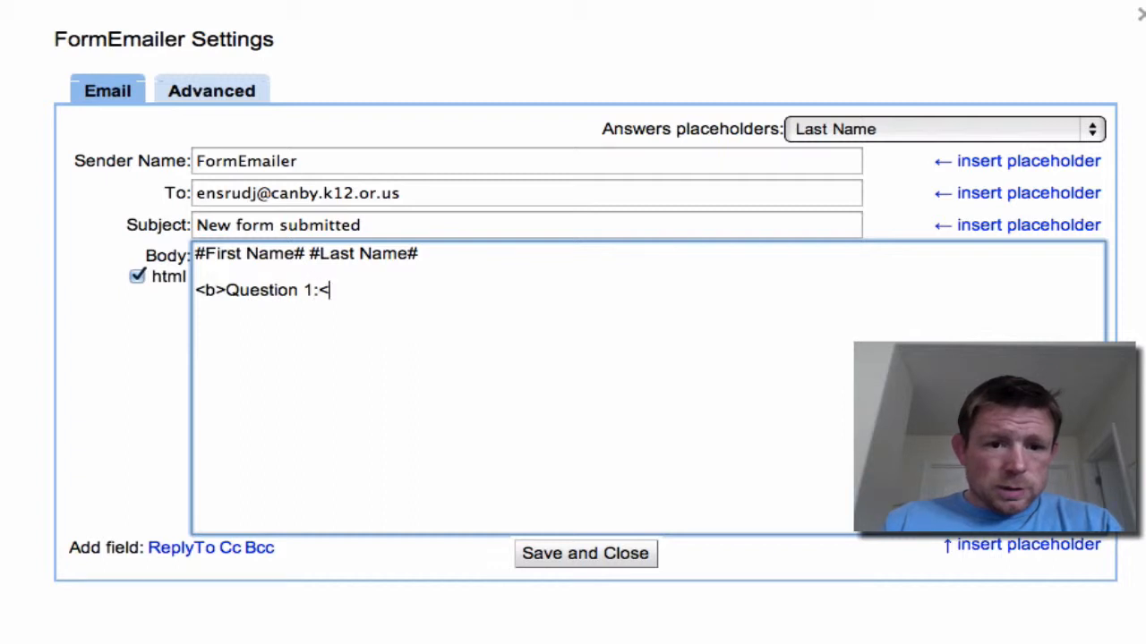
pyautogui.write('b>')
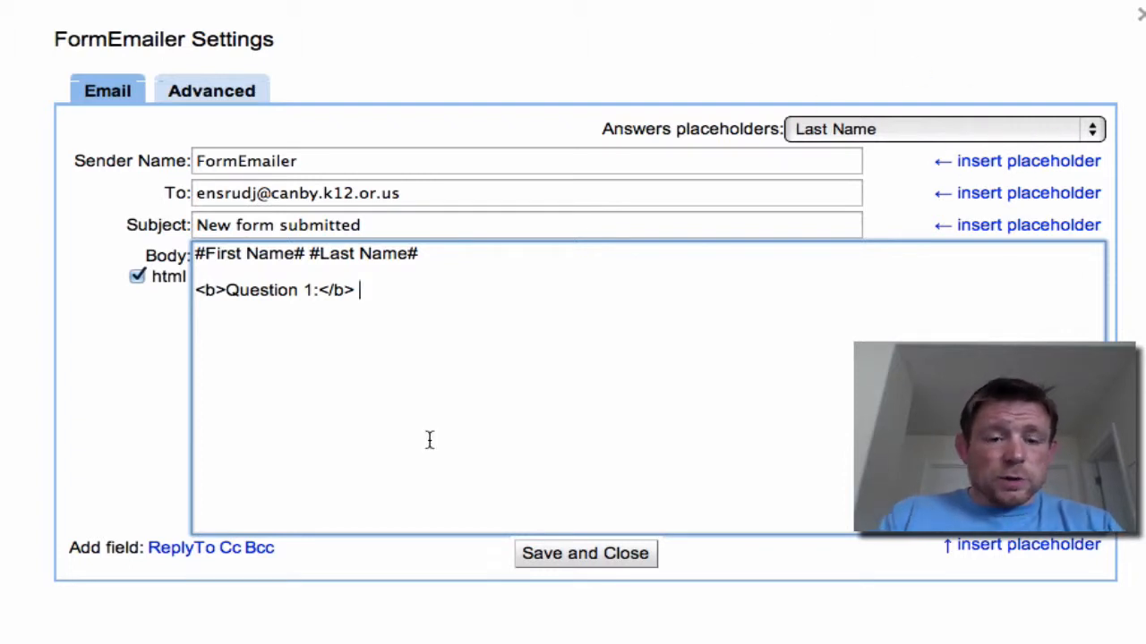
pyautogui.write('What is Photosynthesis?<b')
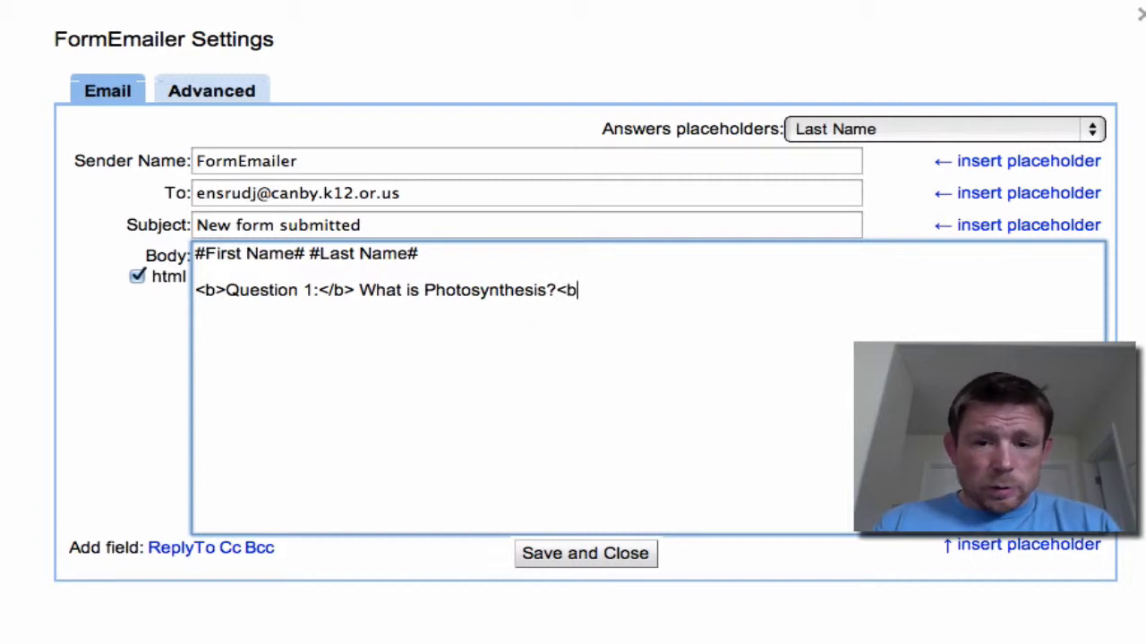
pyautogui.write('r> ')
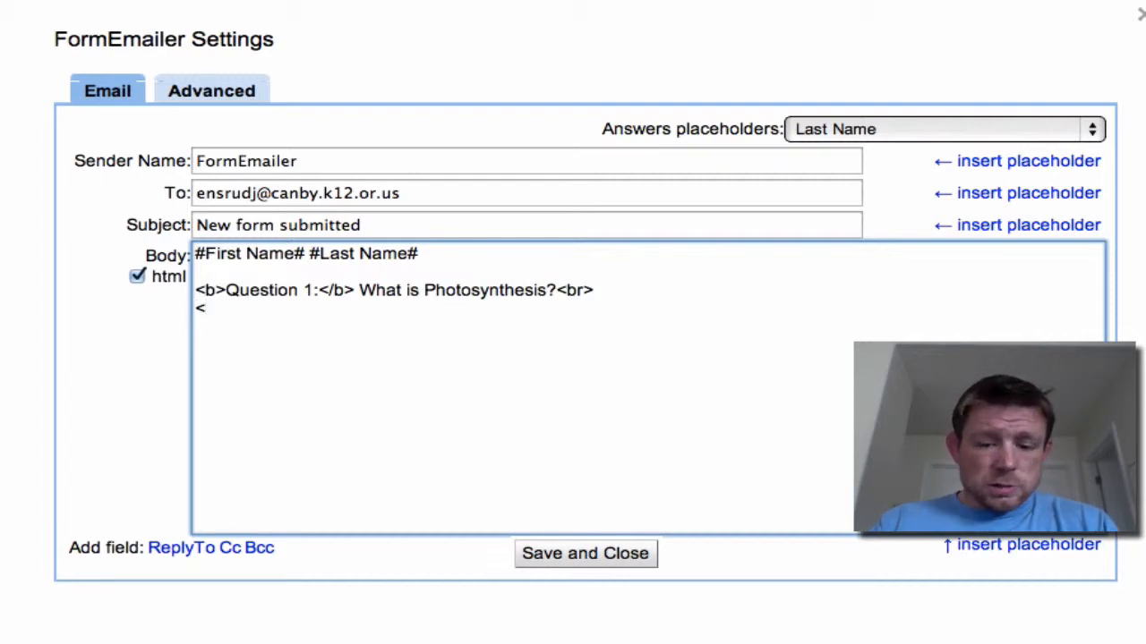
# - Add the bold label "<b>Your Response:</b>" on the line below the question text
pyautogui.write('<b>')
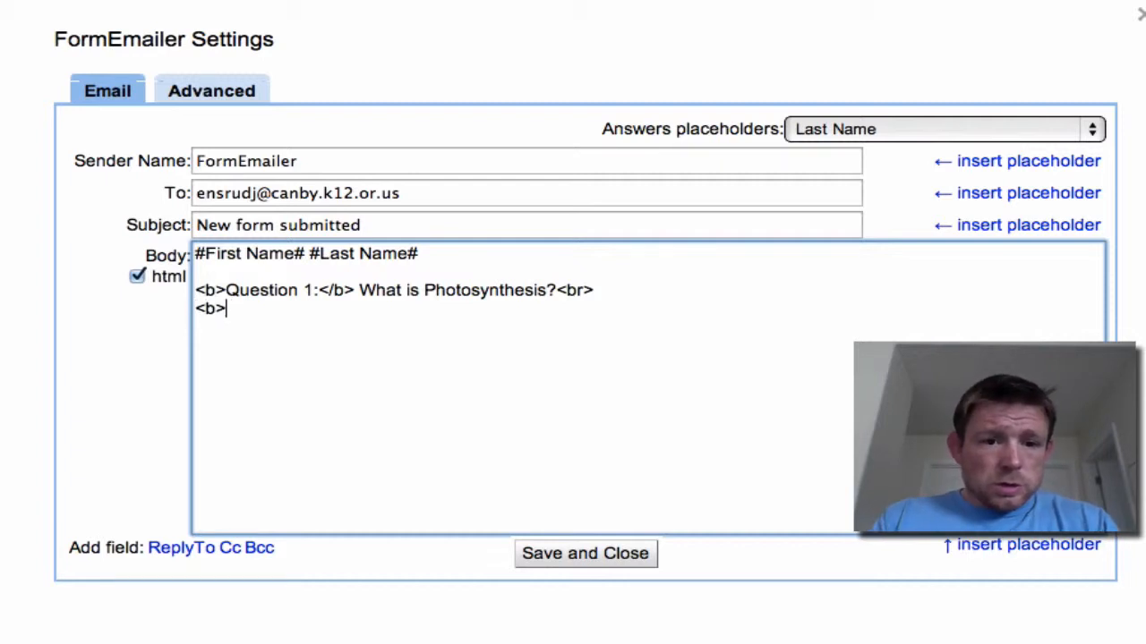
pyautogui.write('Your Res')
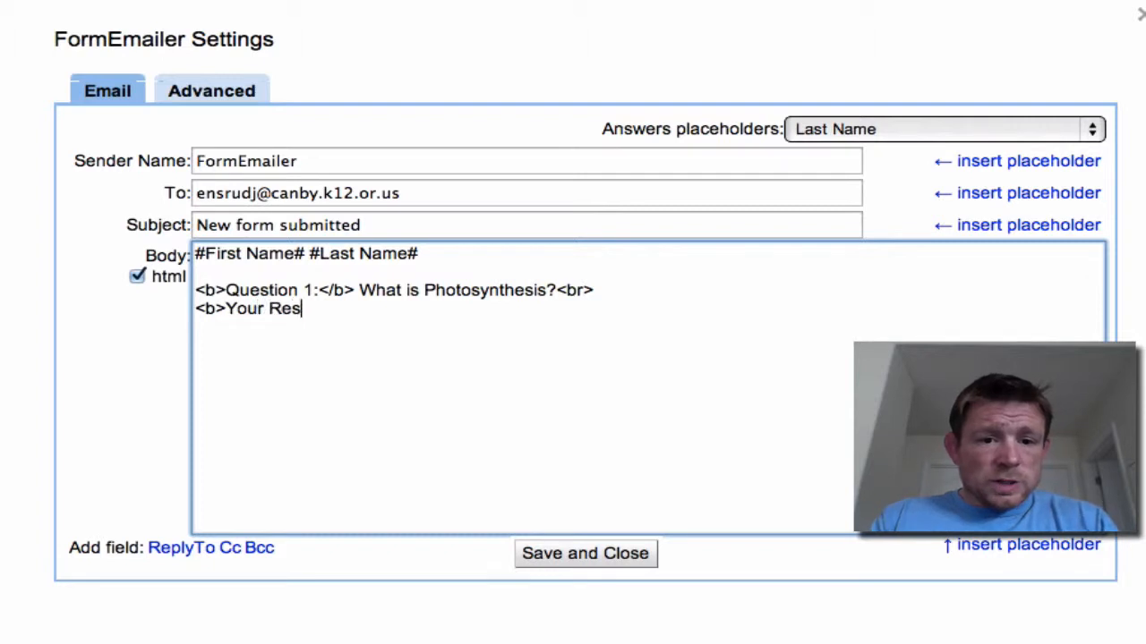
pyautogui.write('ponse')
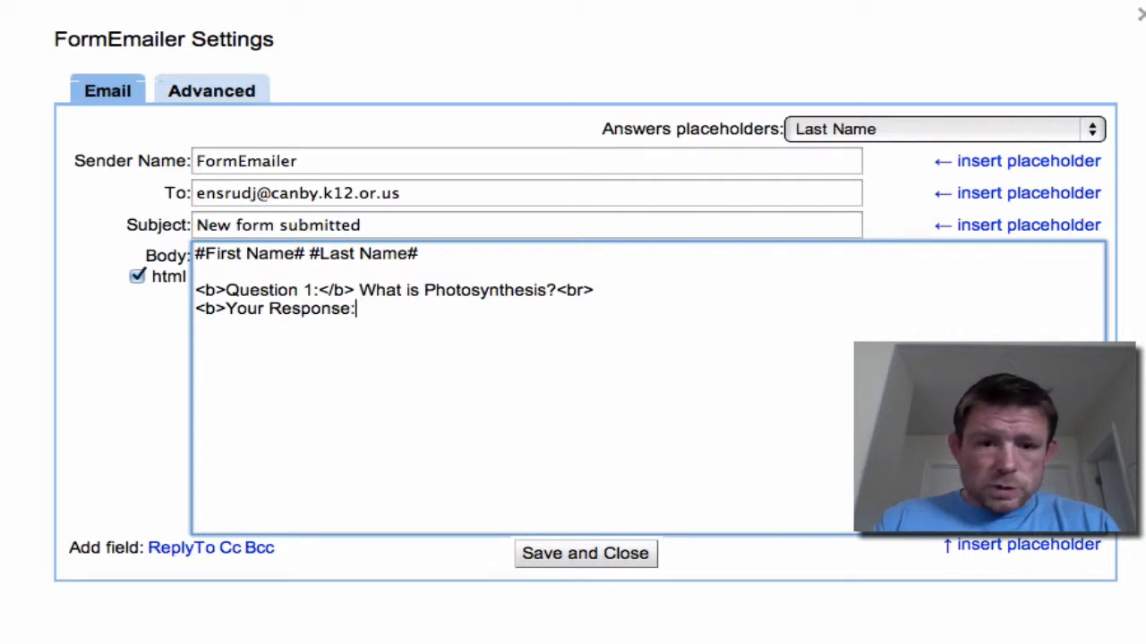
pyautogui.write(':</b>')
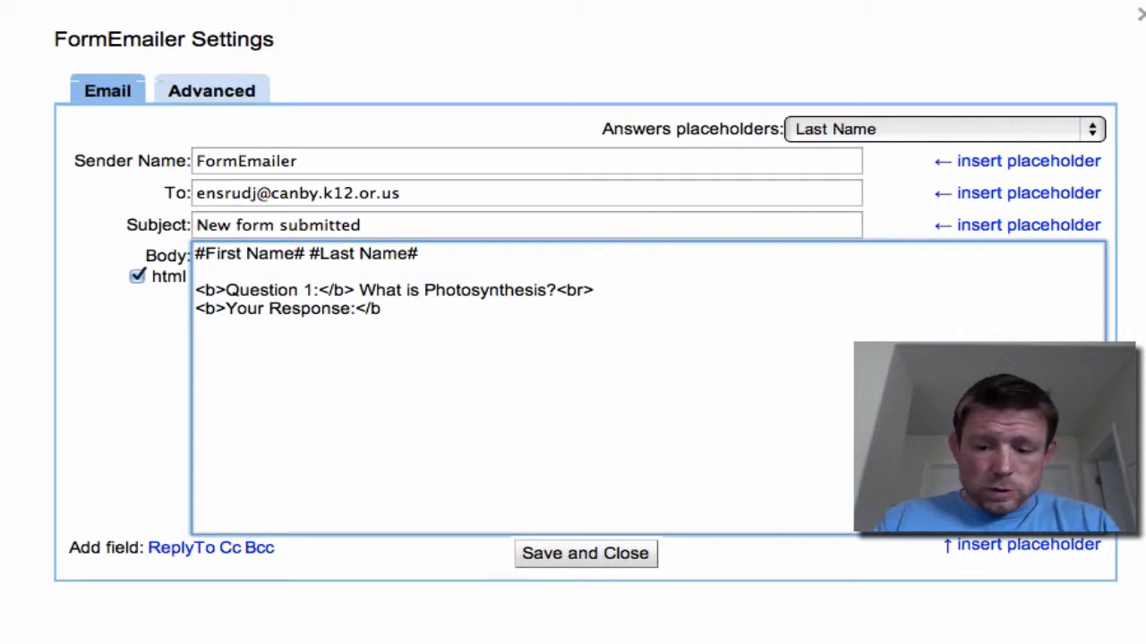
# - Insert the #1. What is photosynthesis?# placeholder directly after the Your Response label, on the same line
pyautogui.click(1077, 131)
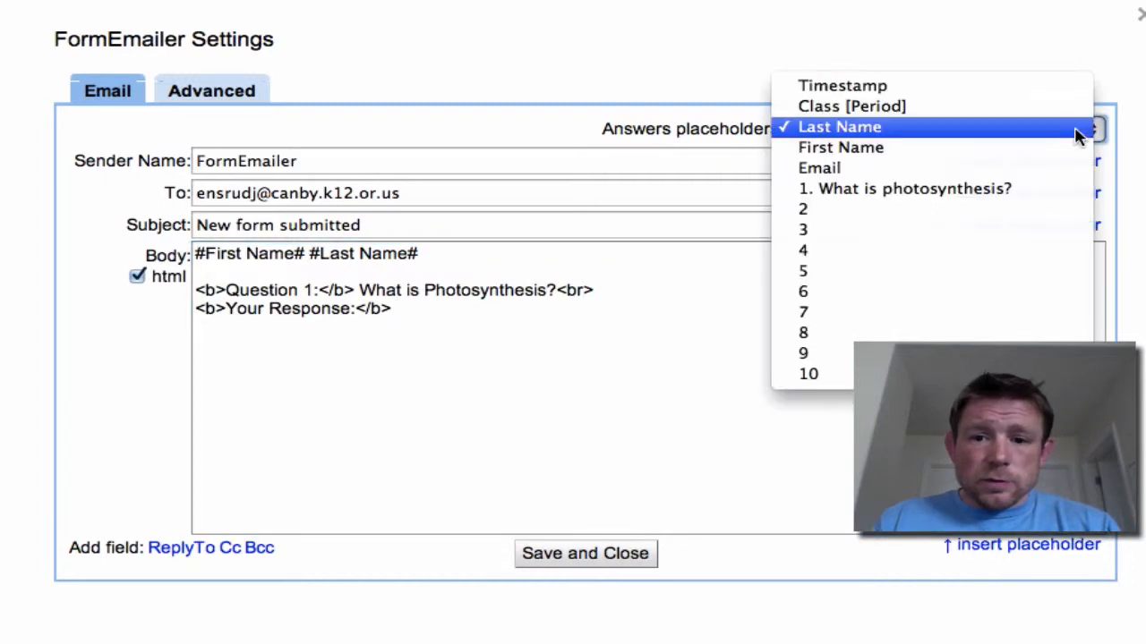
pyautogui.click(845, 194)
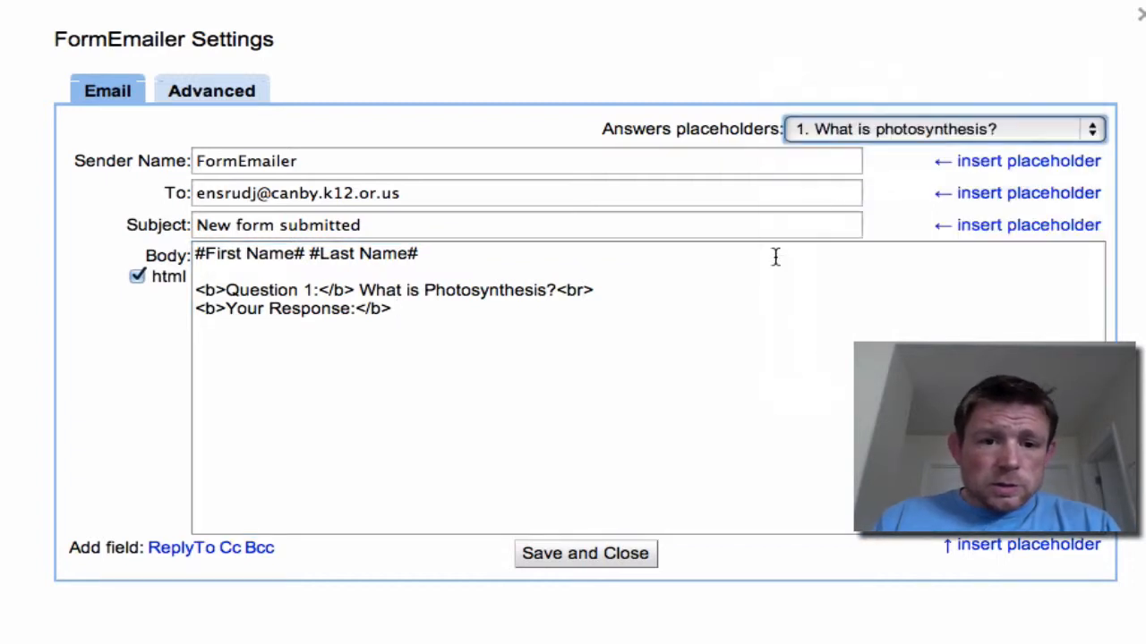
pyautogui.click(984, 547)
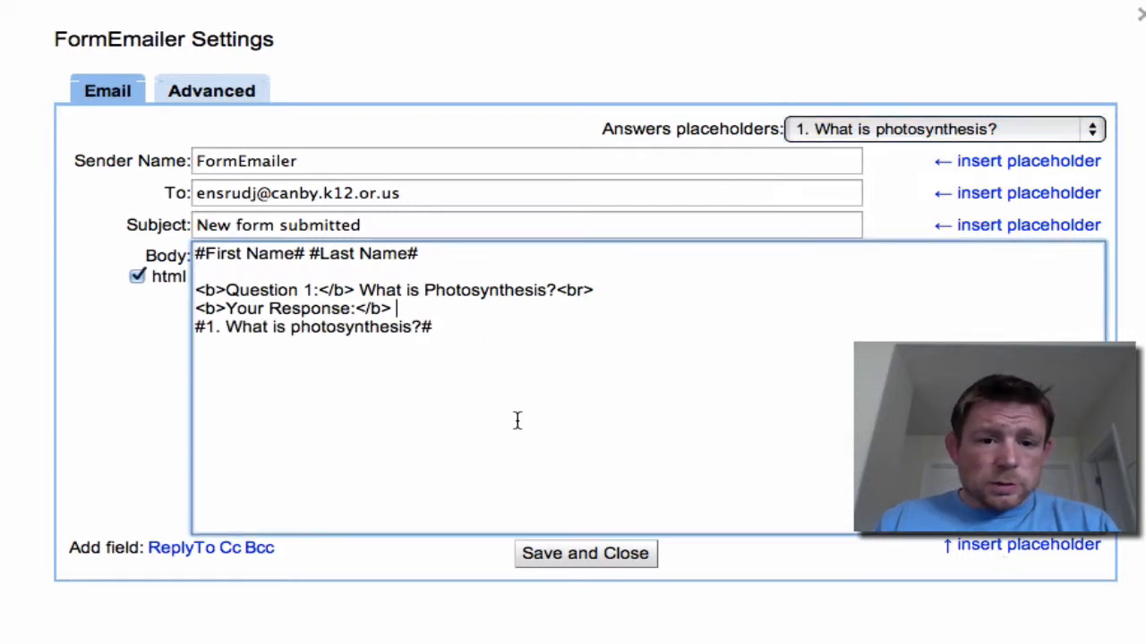
pyautogui.press('BackSpace')
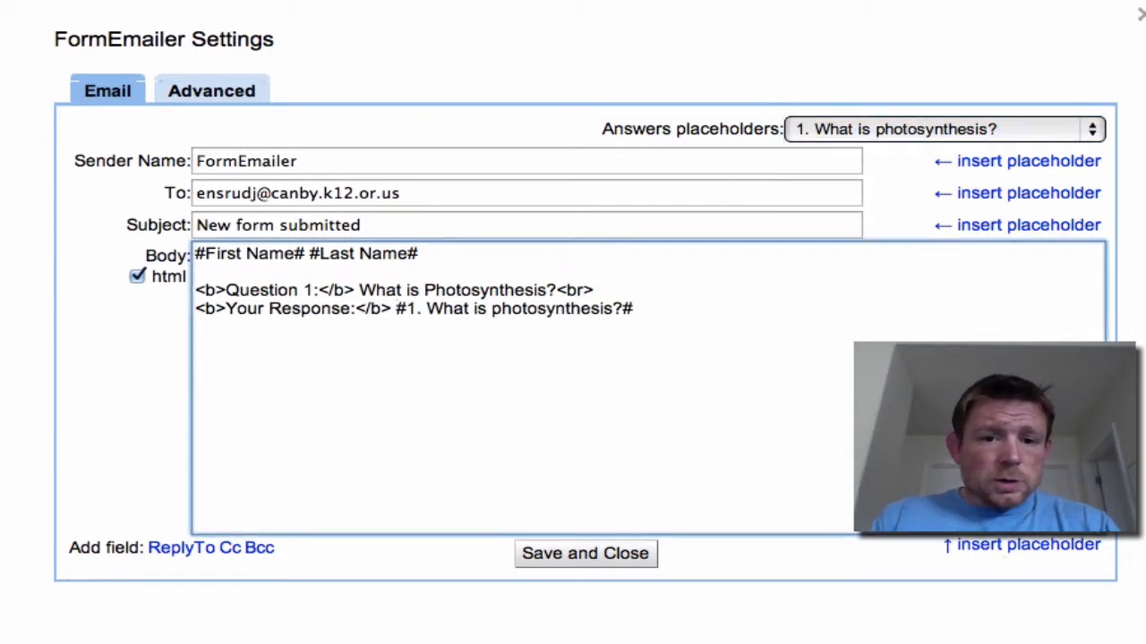
# - Add below the response: "Correct Answer: Photosynthesis is using the energy in sunlight to convert water and carbon dioxide into sugars." followed by <br>
pyautogui.click(670, 307)
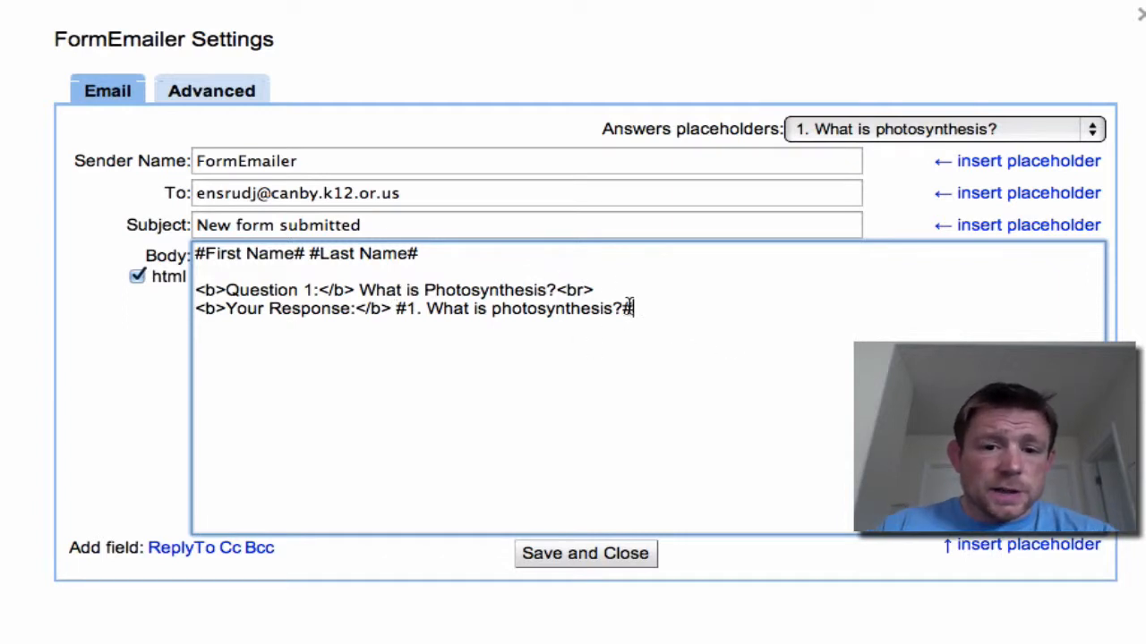
pyautogui.press('Return')
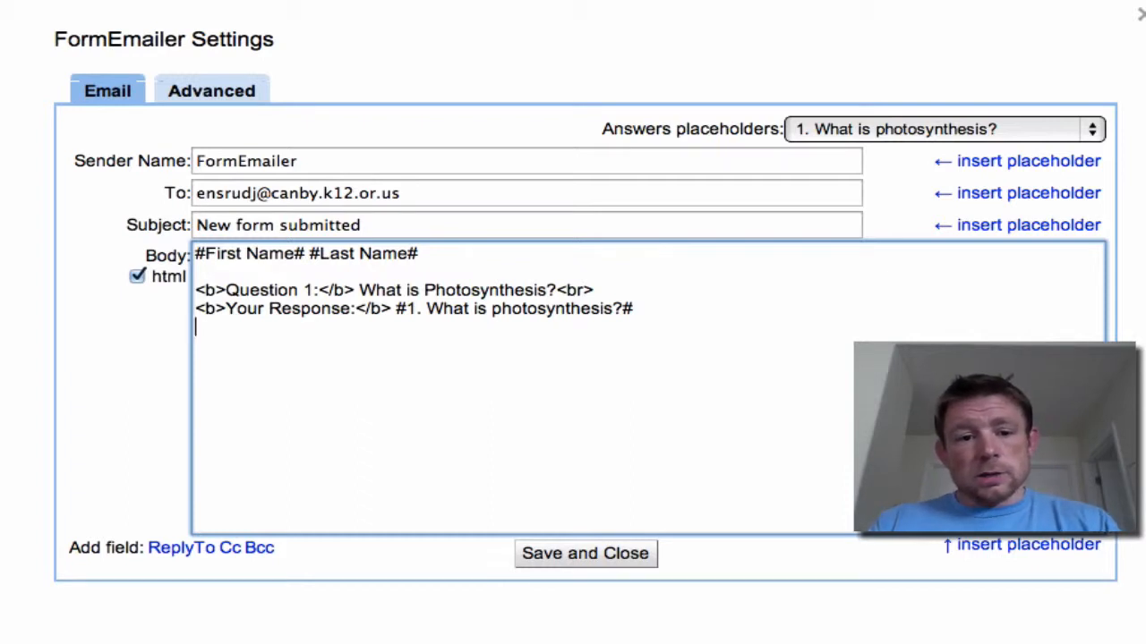
pyautogui.write('Correct Answer:')
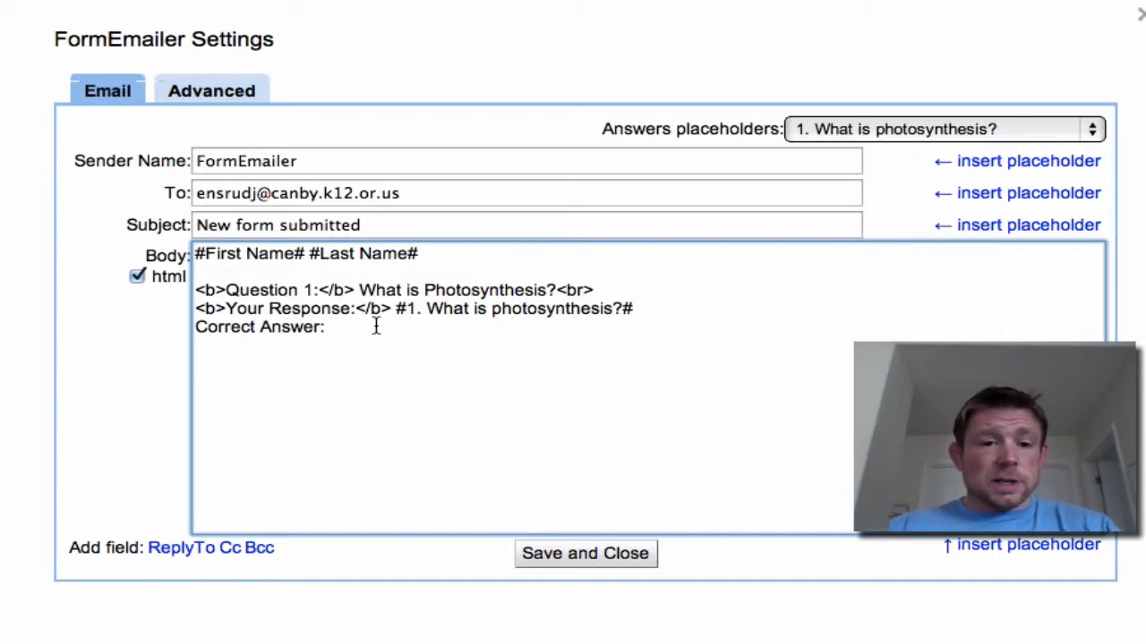
pyautogui.write('Photosy')
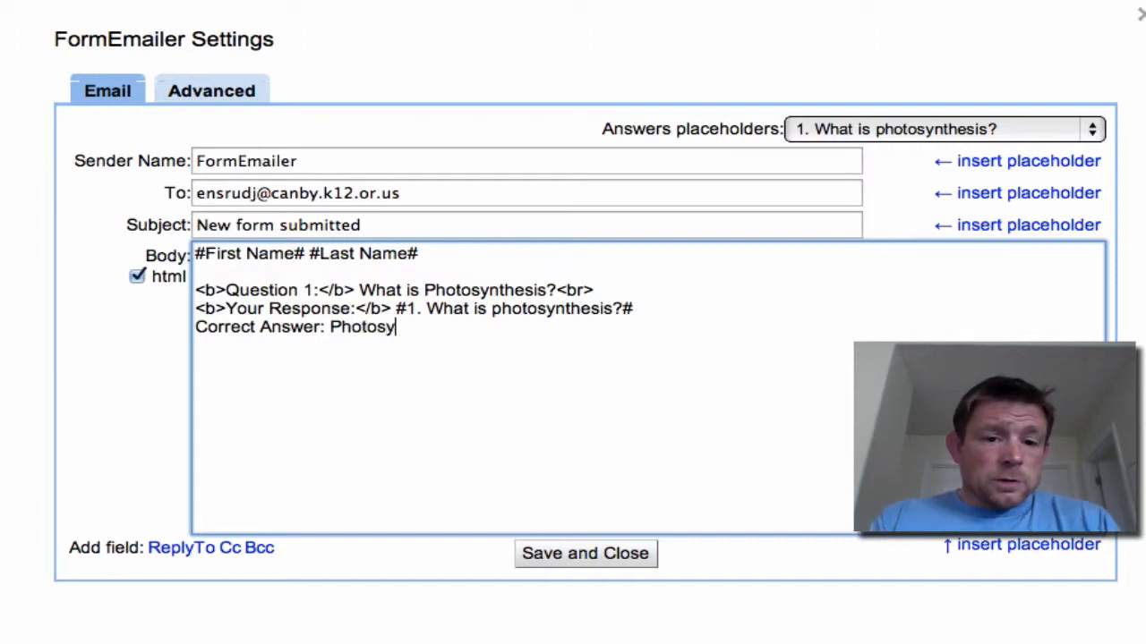
pyautogui.write('nthesis is using the')
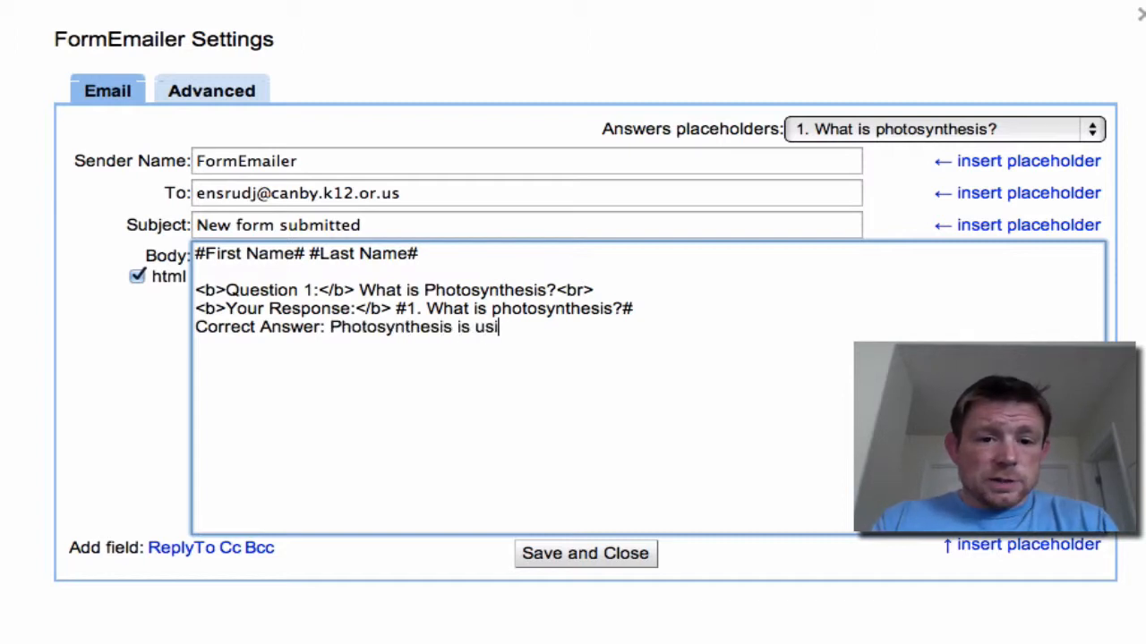
pyautogui.write('gy in ')
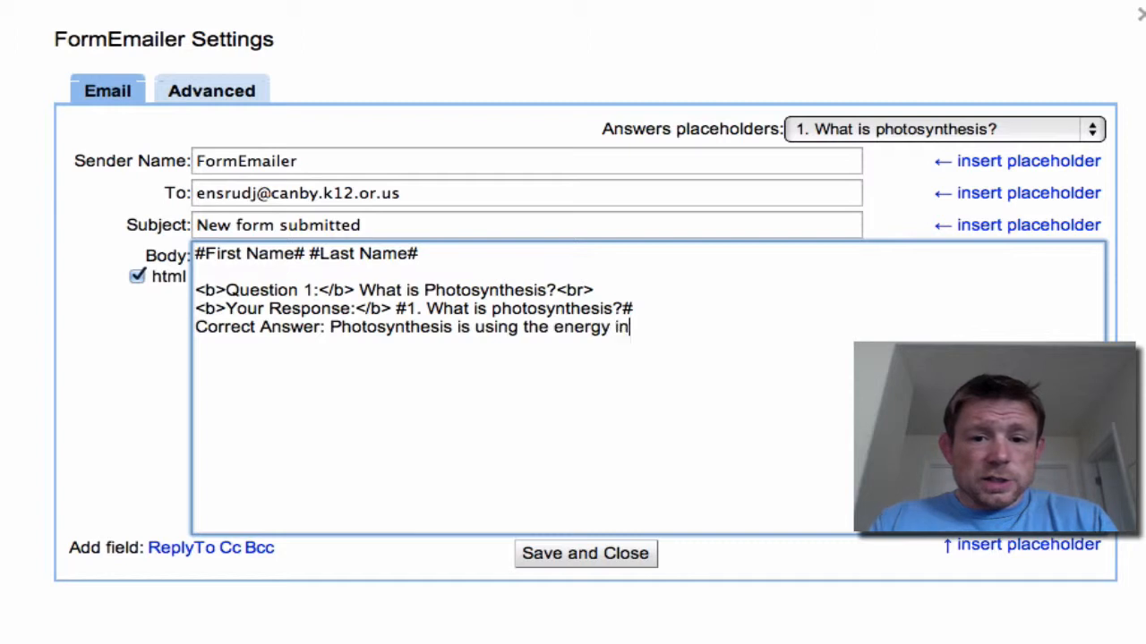
pyautogui.write('sunlight to ')
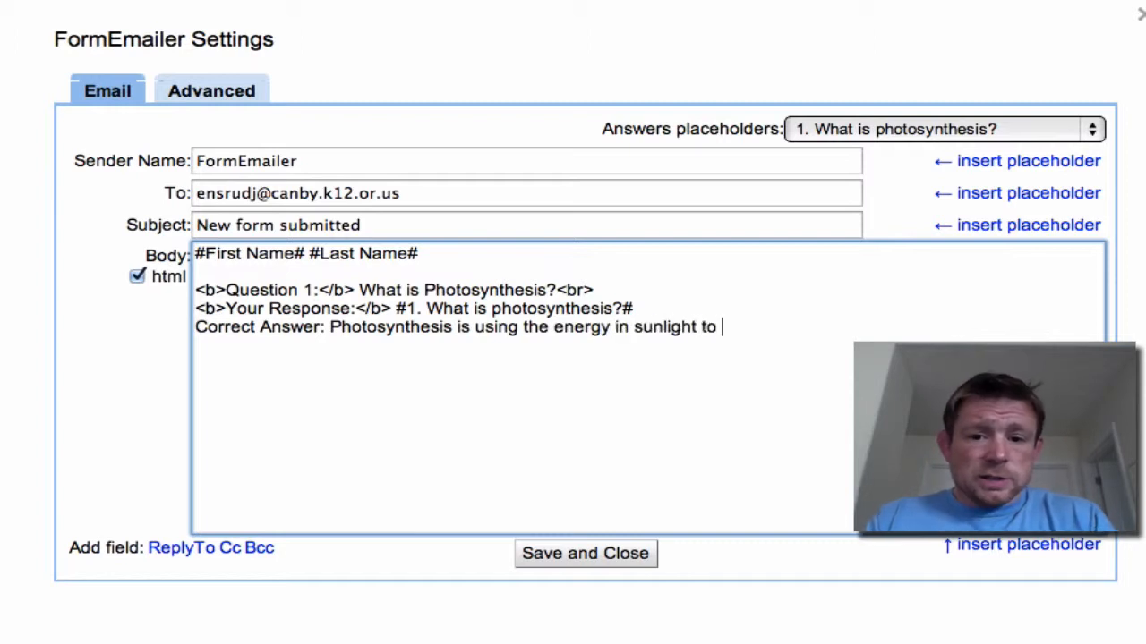
pyautogui.write('convert water and cargo')
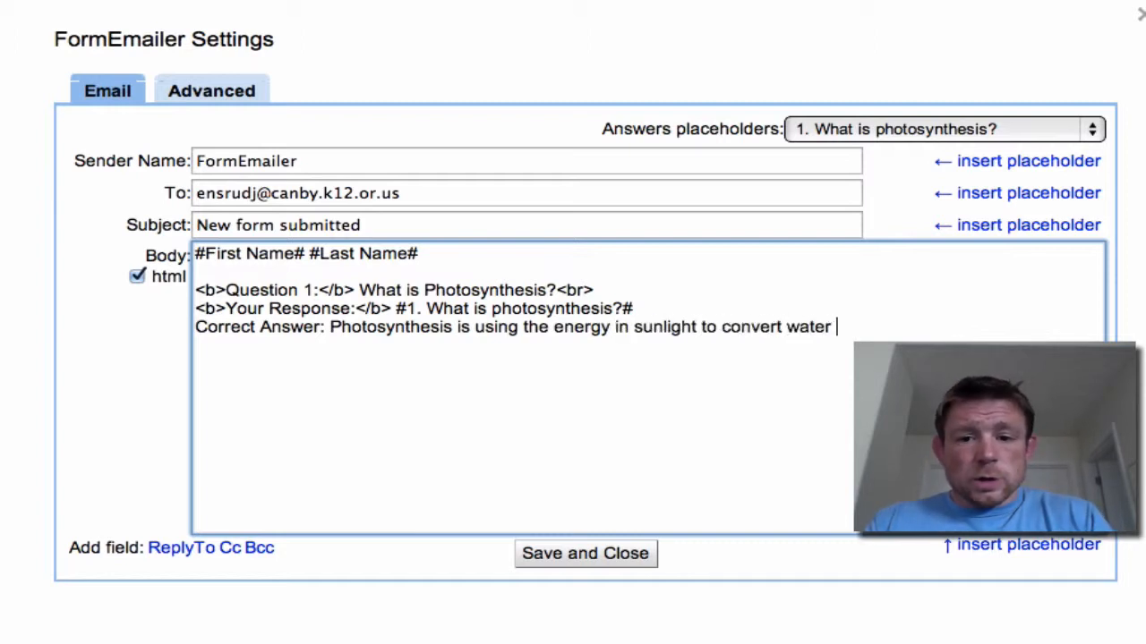
pyautogui.press('BackSpace')
pyautogui.press('BackSpace')
pyautogui.write('bon dioxide in')
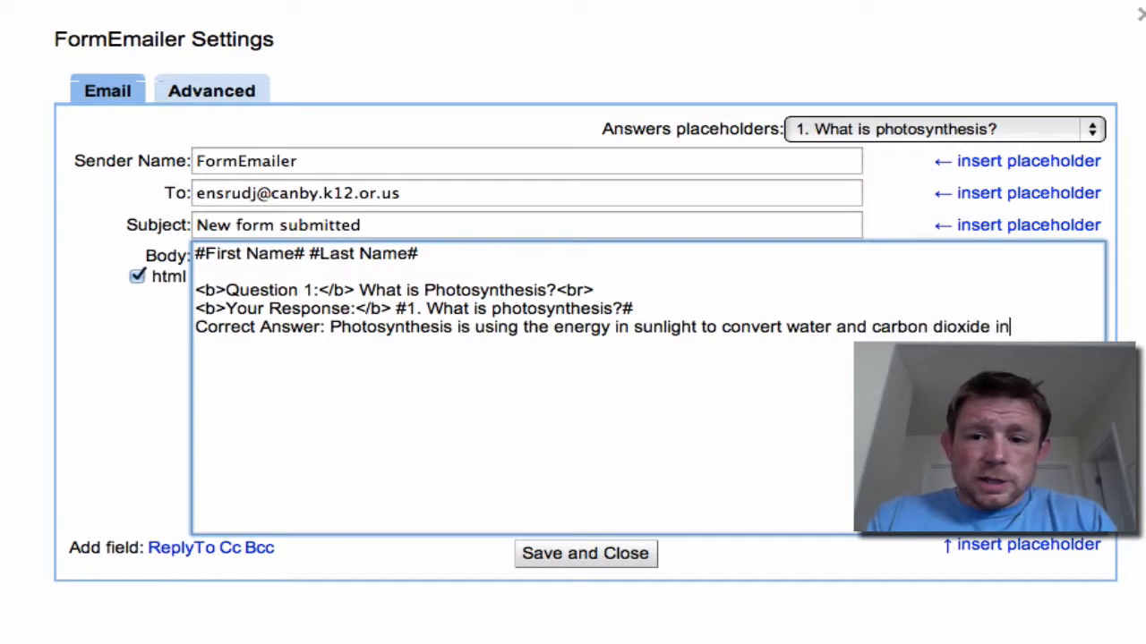
pyautogui.write('to sugars.')
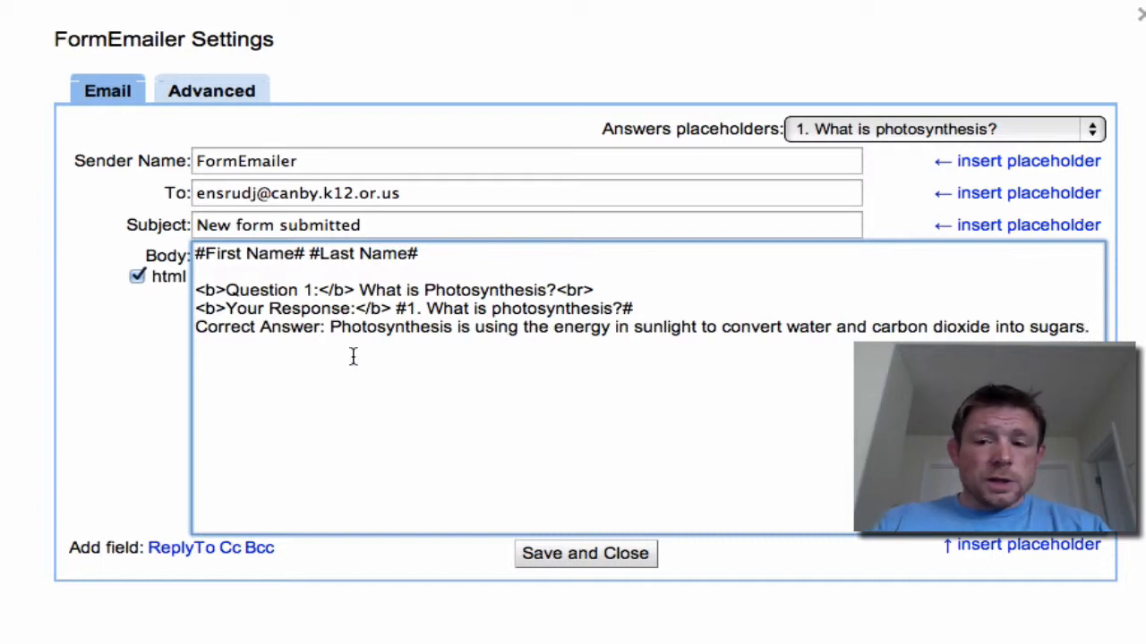
pyautogui.write('<br>')
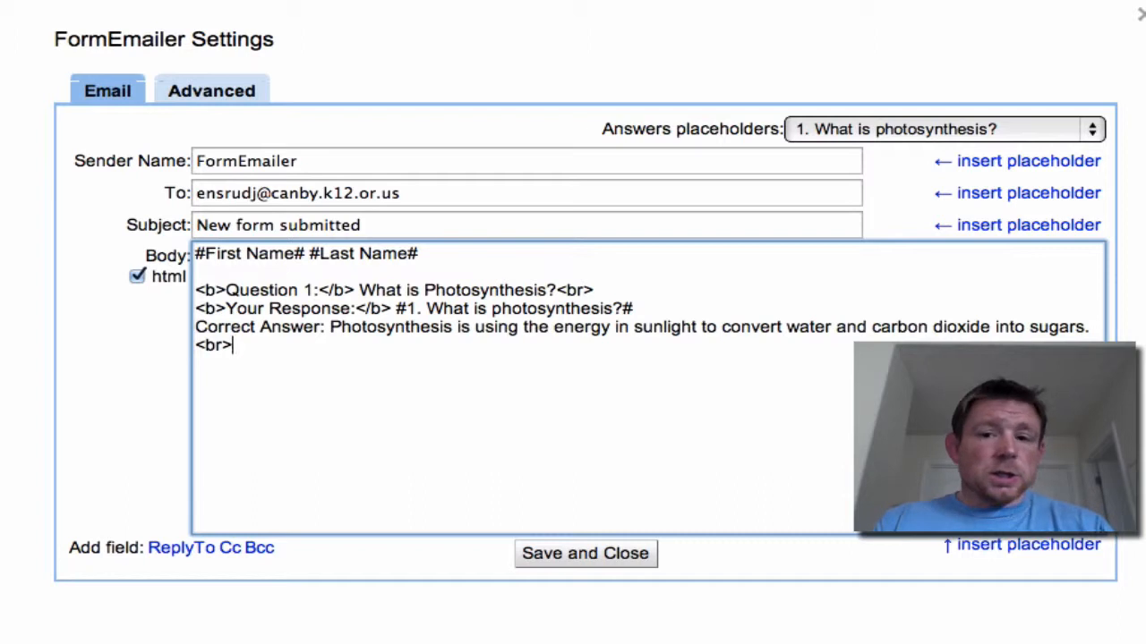
pyautogui.click(1020, 133)
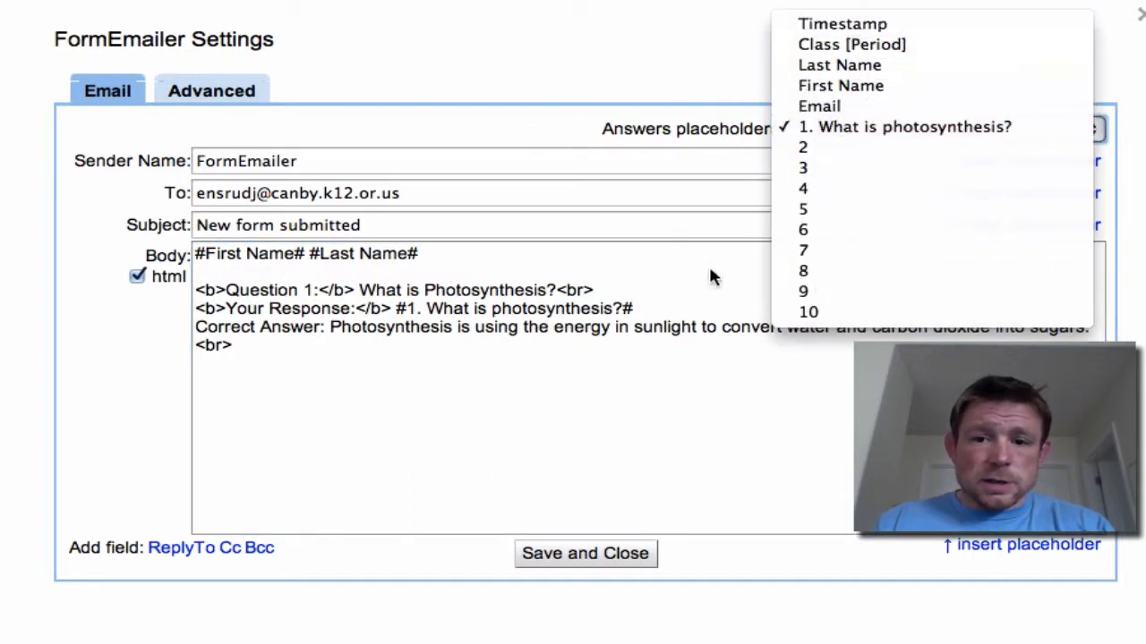
pyautogui.click(617, 348)
pyautogui.click(300, 369)
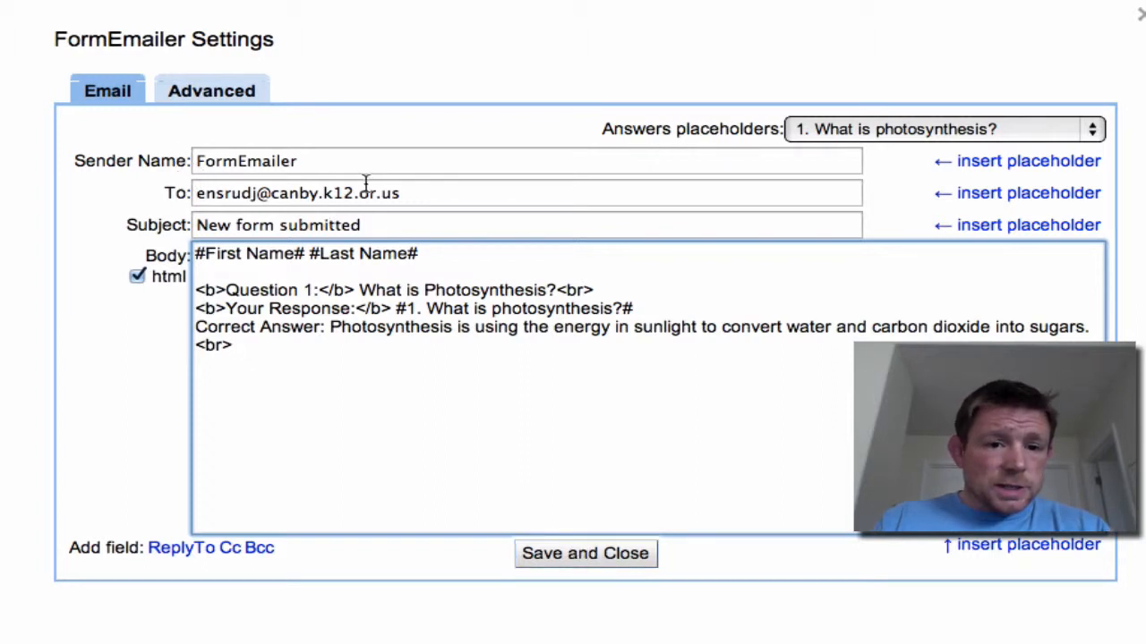
# - Replace the recipient address in the To field with the #Email# placeholder, and save and close the FormEmailer settings
pyautogui.moveTo(420, 191); pyautogui.dragTo(112, 199)
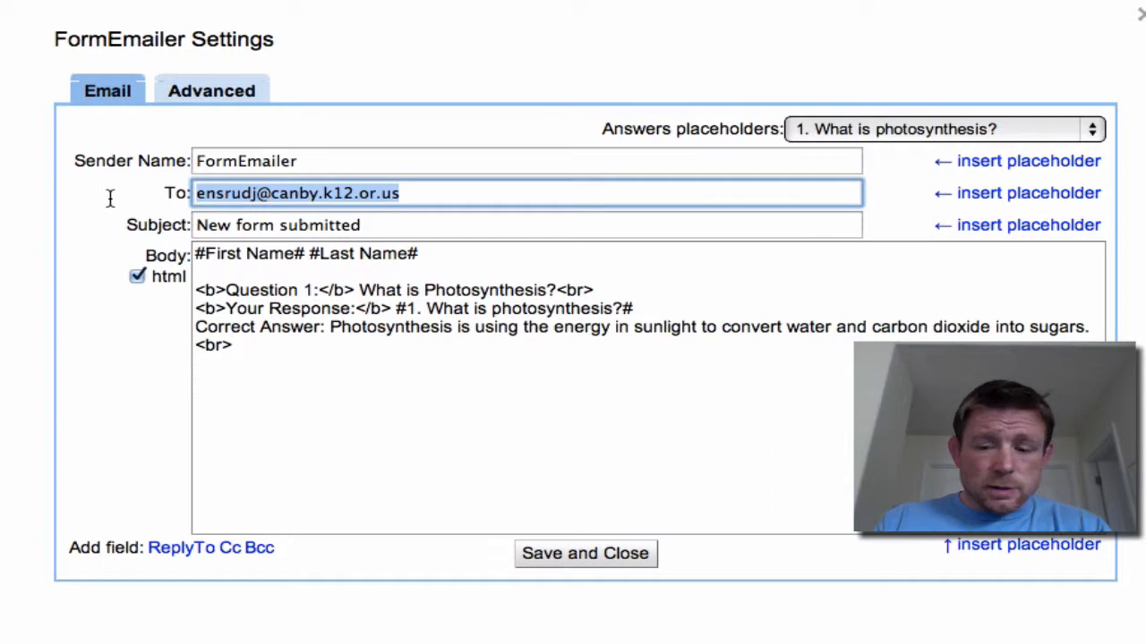
pyautogui.press('BackSpace')
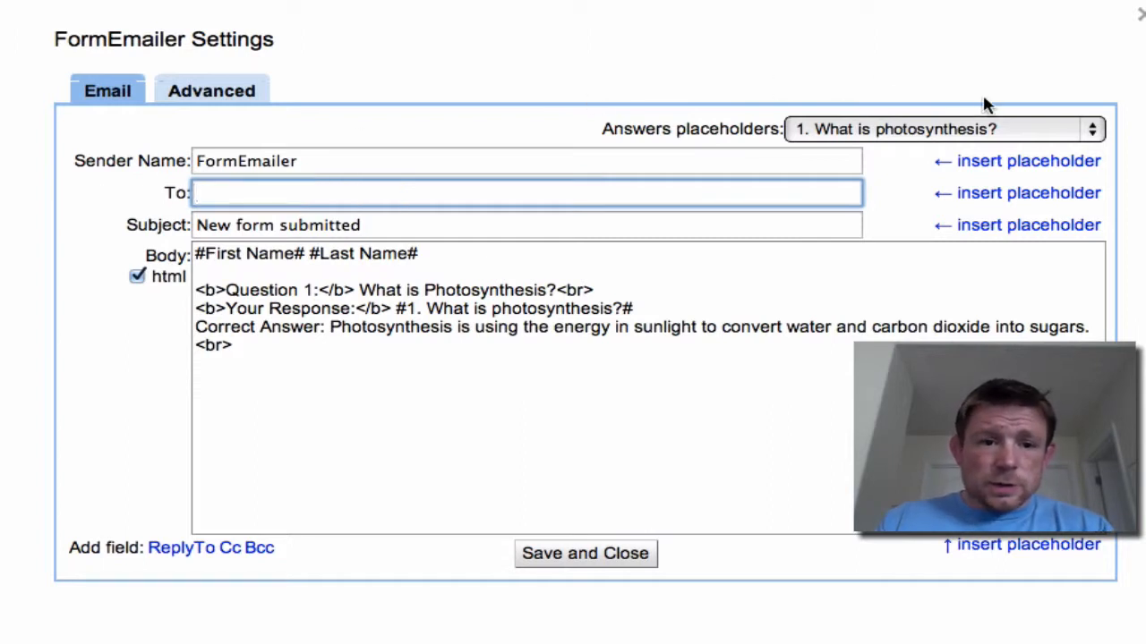
pyautogui.click(1029, 128)
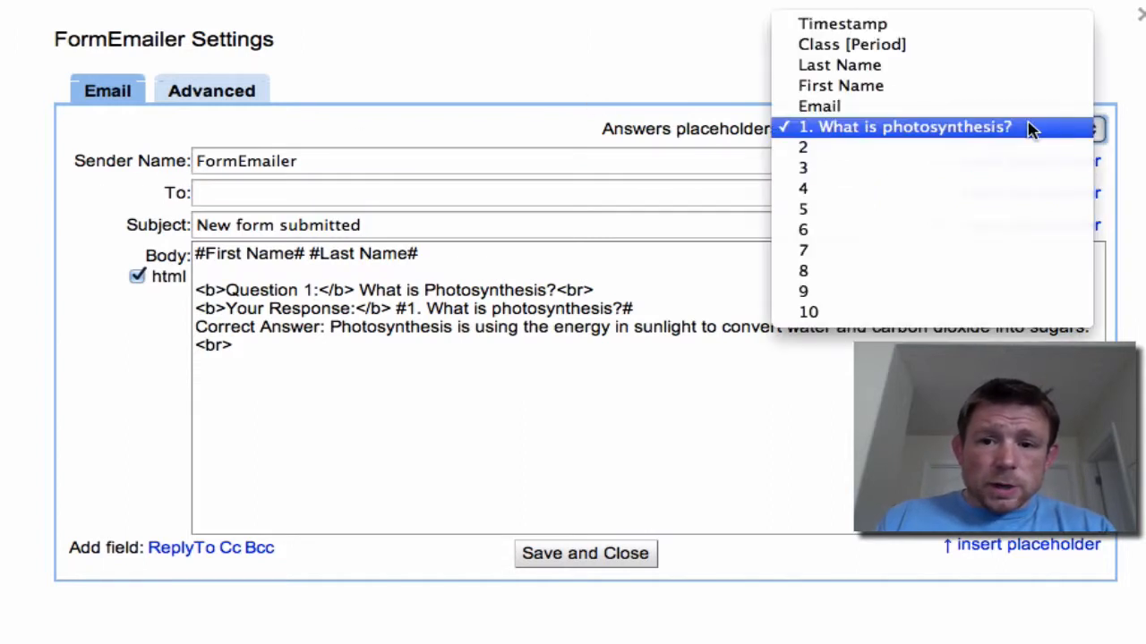
pyautogui.click(890, 106)
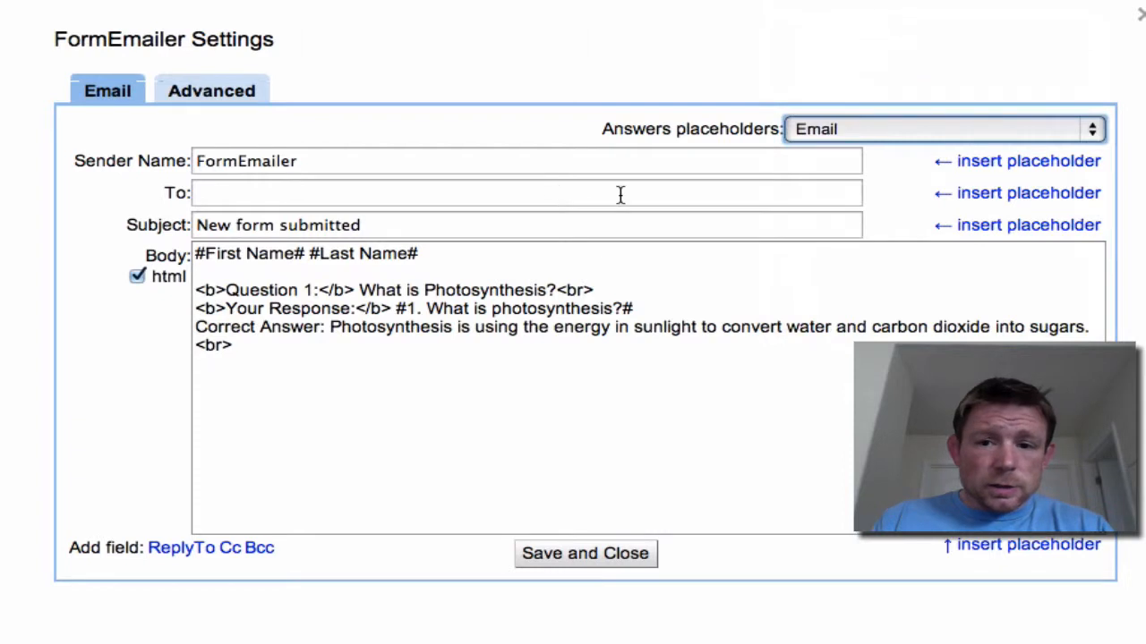
pyautogui.click(1029, 192)
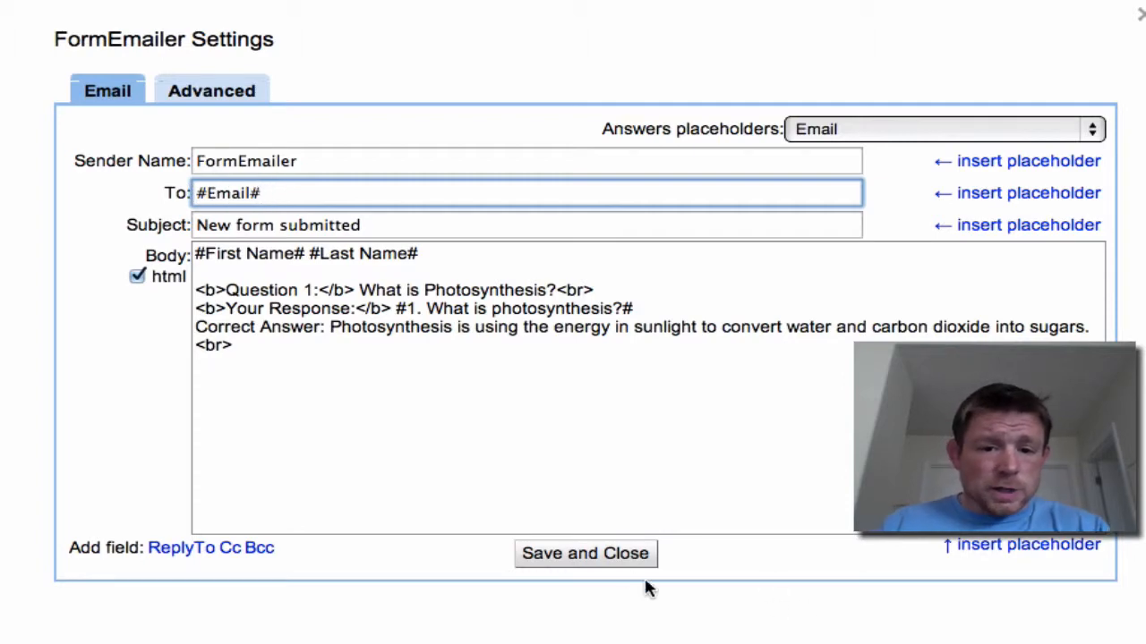
pyautogui.click(580, 556)
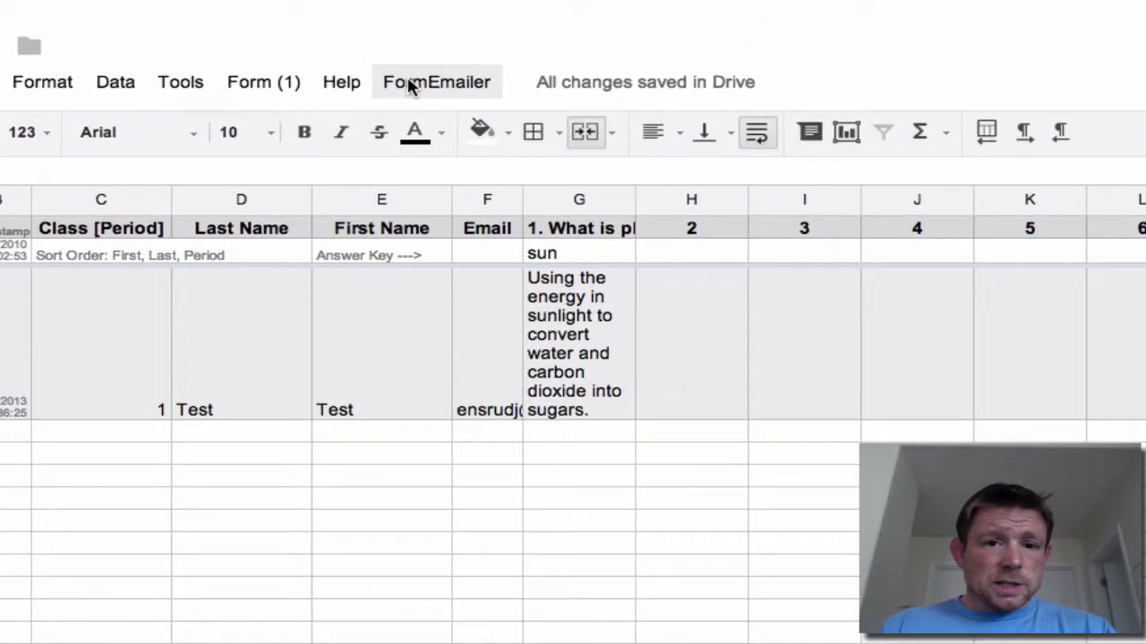
# - Process line 3 manually with FormEmailer to send its email, and dismiss the completion message
pyautogui.click(488, 132)
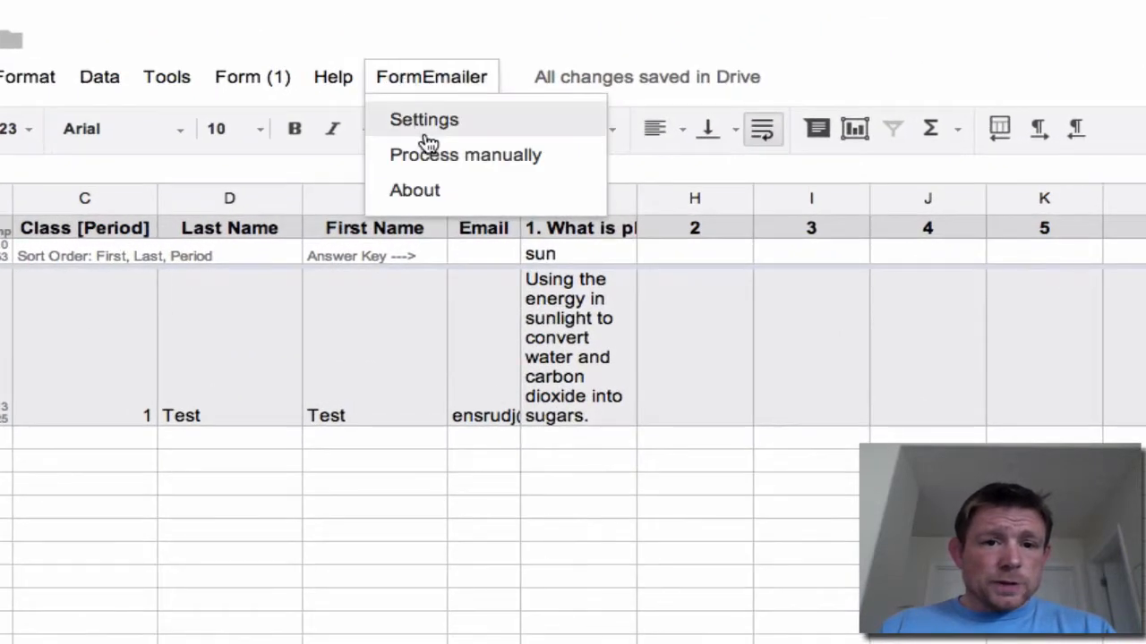
pyautogui.click(432, 164)
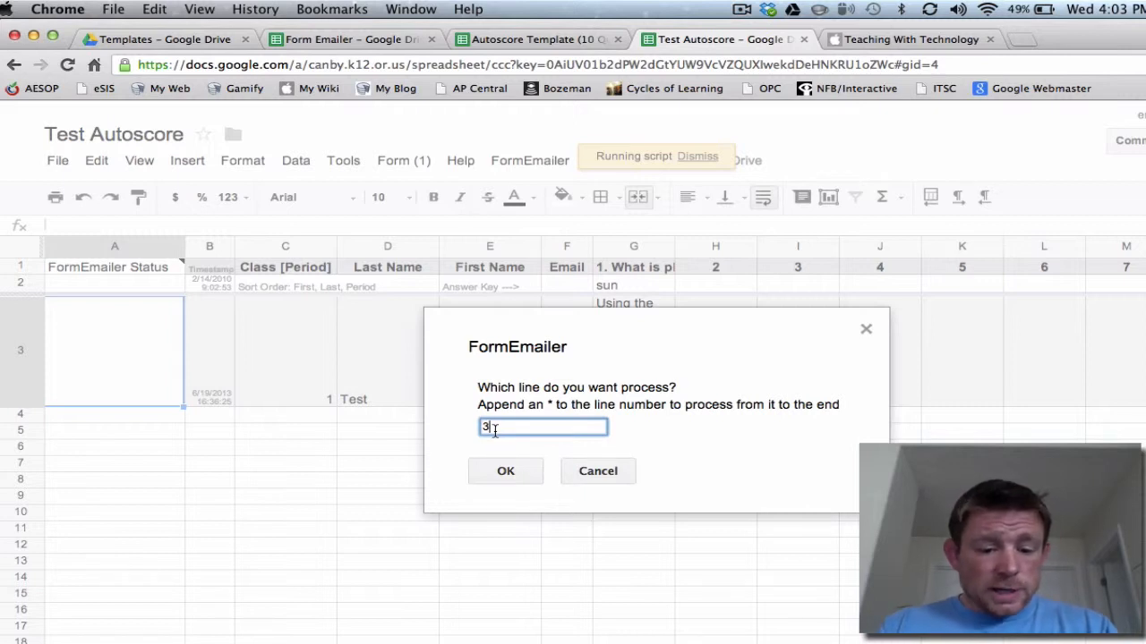
pyautogui.write('*')
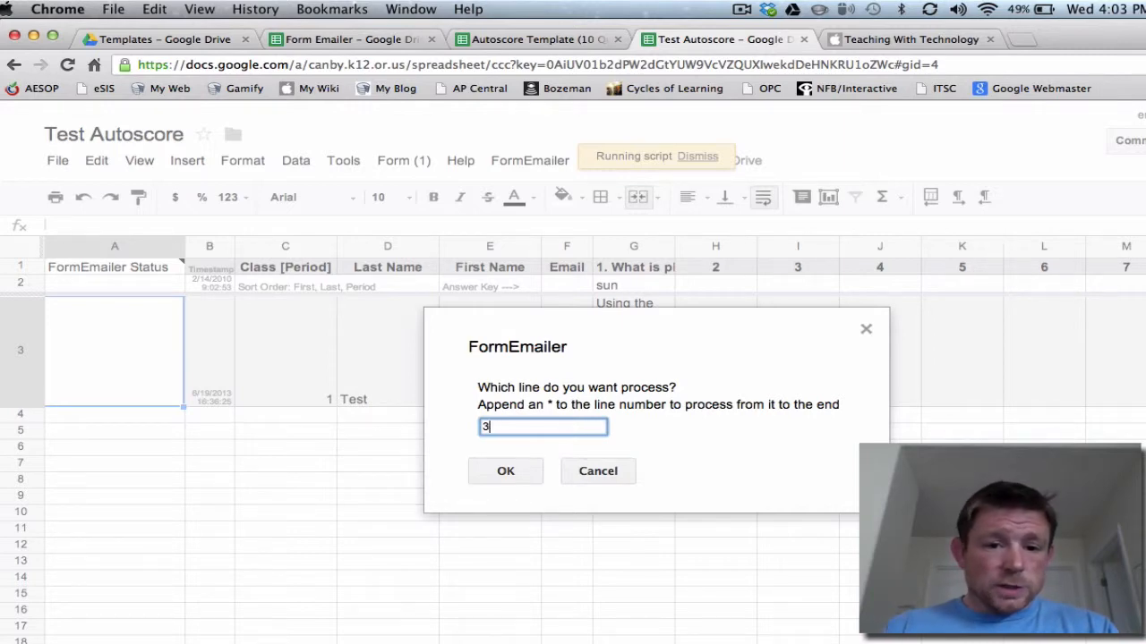
pyautogui.click(497, 473)
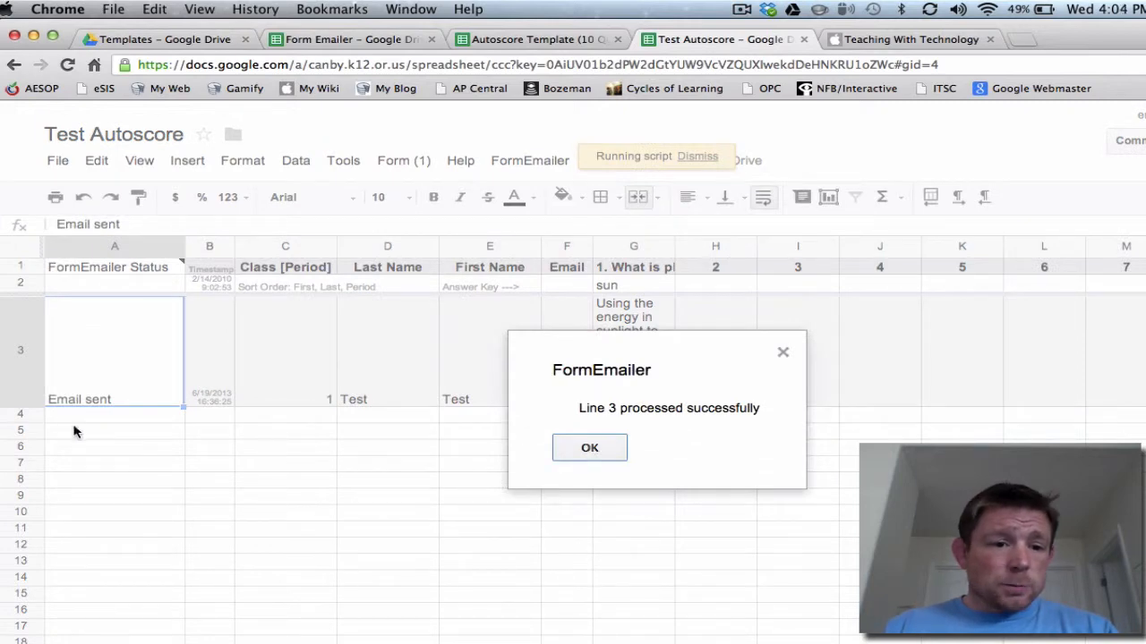
pyautogui.click(563, 461)
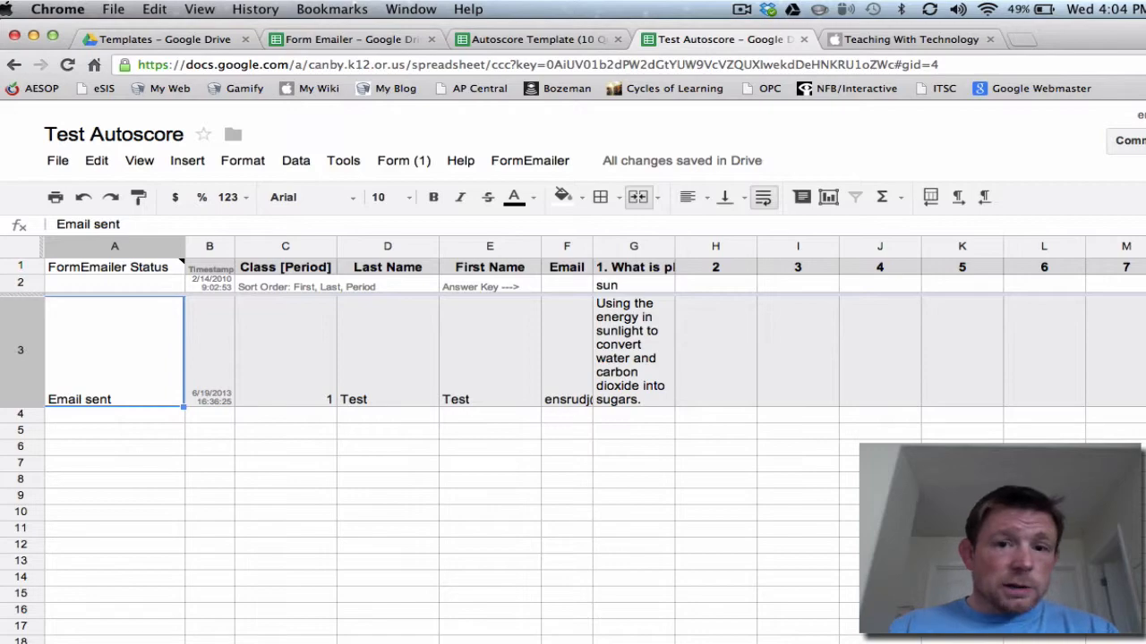
# - Switch to the mail app and examine how the new FormEmailer message lays out the name, question, response and correct answer
pyautogui.press('super+Tab')
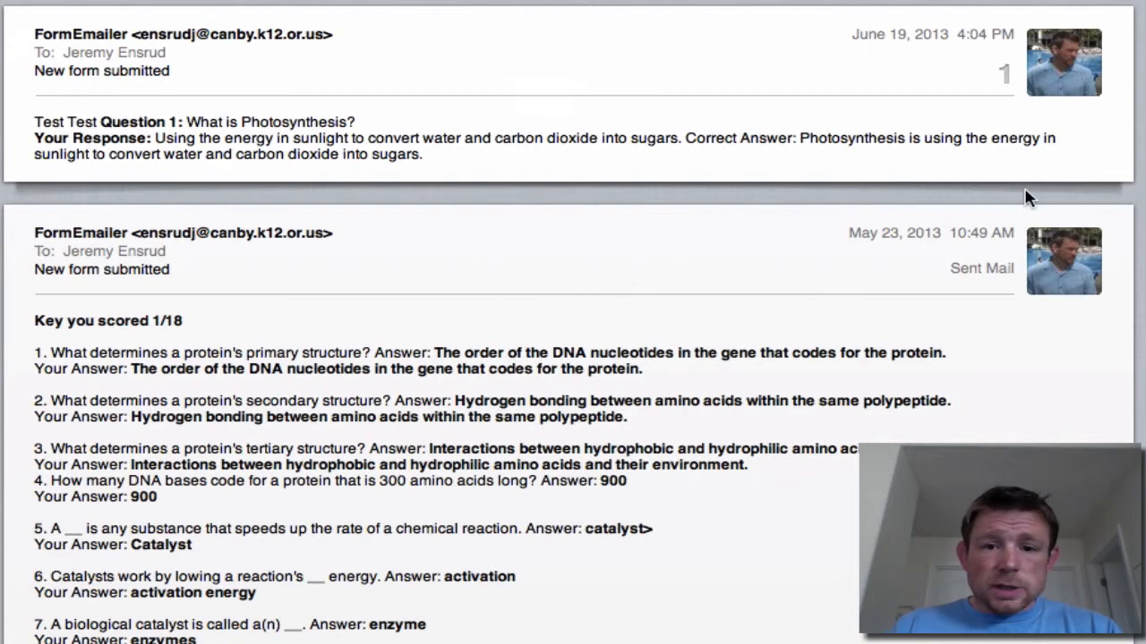
pyautogui.click(893, 153)
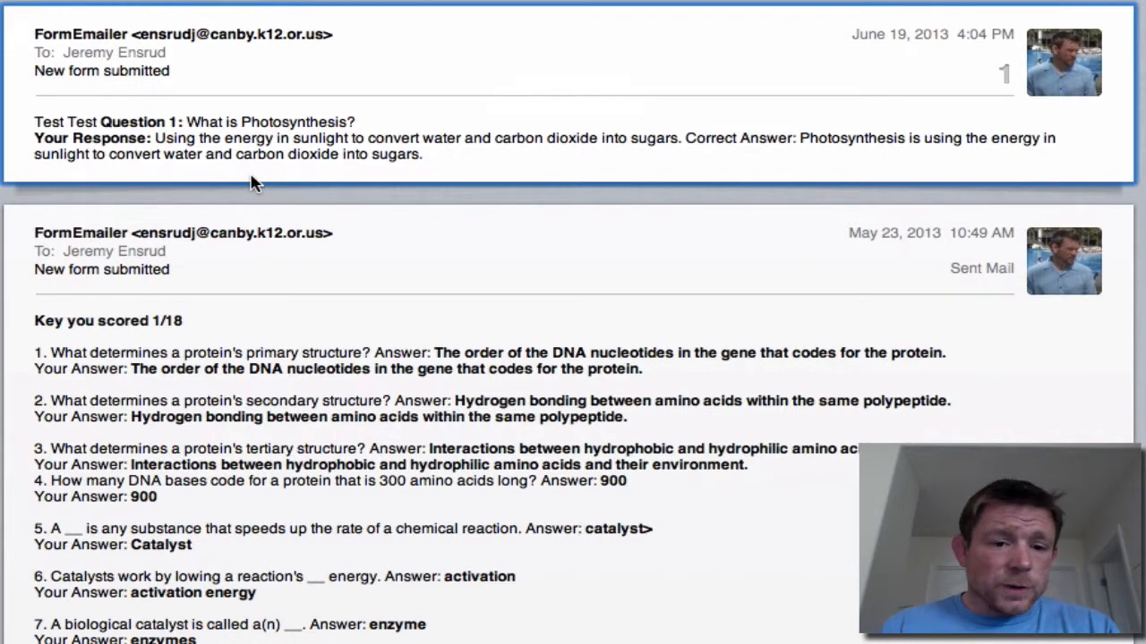
pyautogui.scroll(-1, 275, 306)
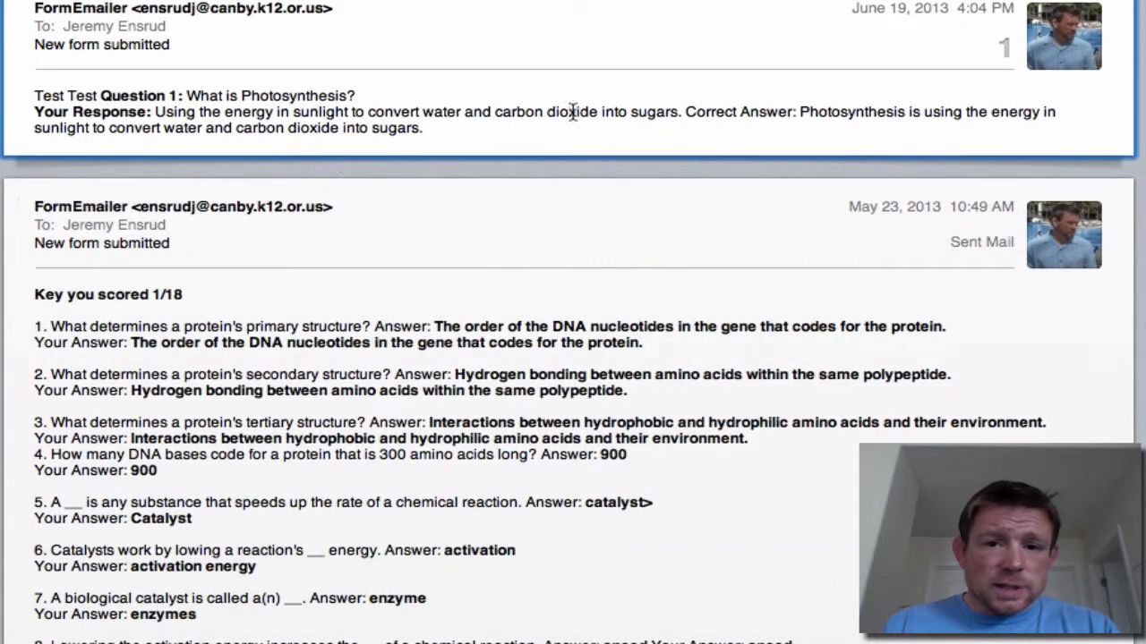
pyautogui.scroll(1, 488, 146)
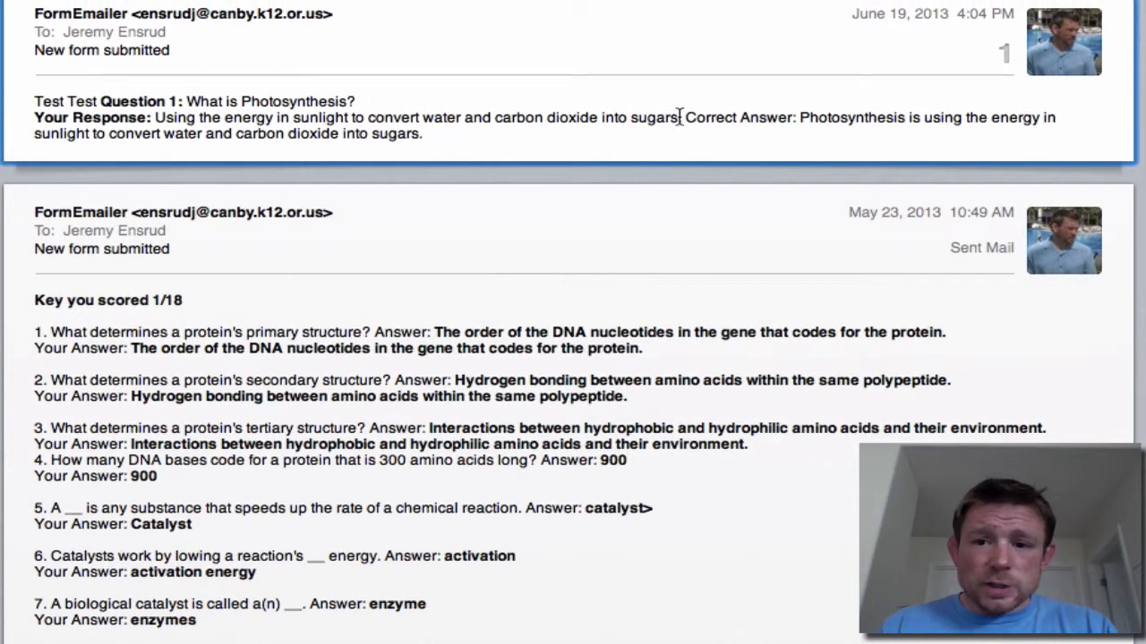
pyautogui.scroll(1, 488, 131)
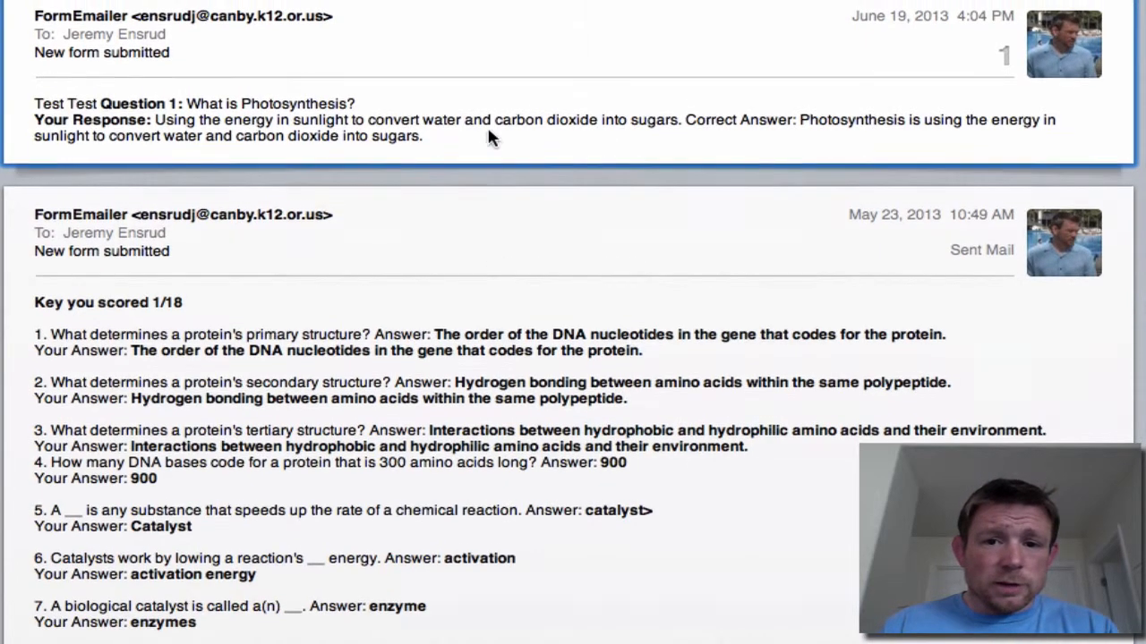
# - Examine the older FormEmailer quiz feedback messages below for their score line, question spacing and bold answers
pyautogui.scroll(-5, 367, 352)
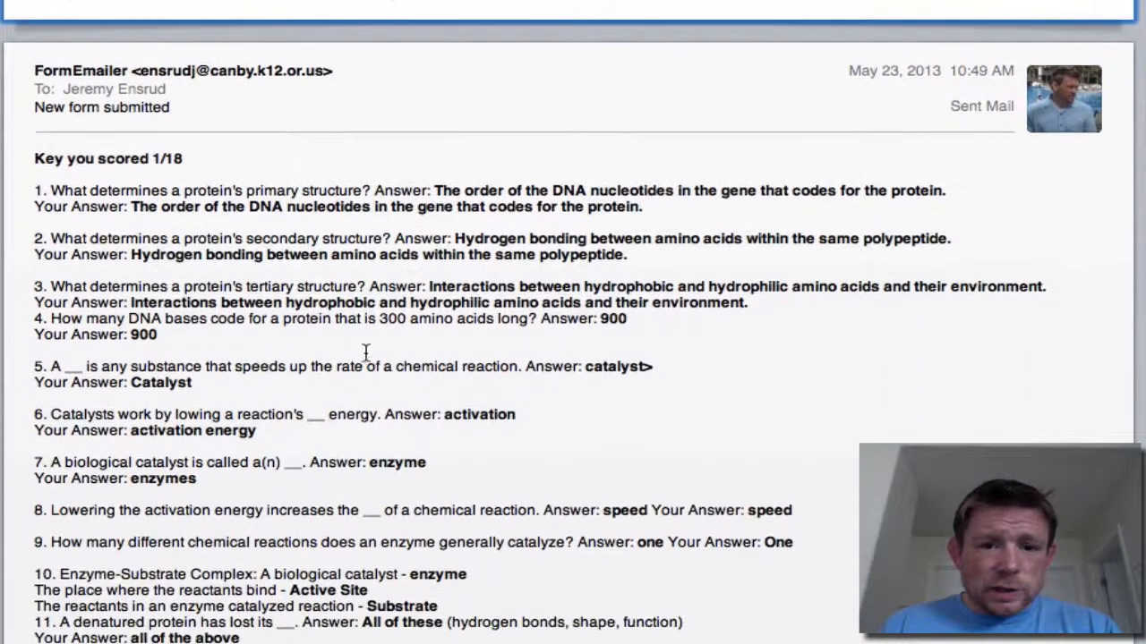
pyautogui.scroll(-3, 365, 351)
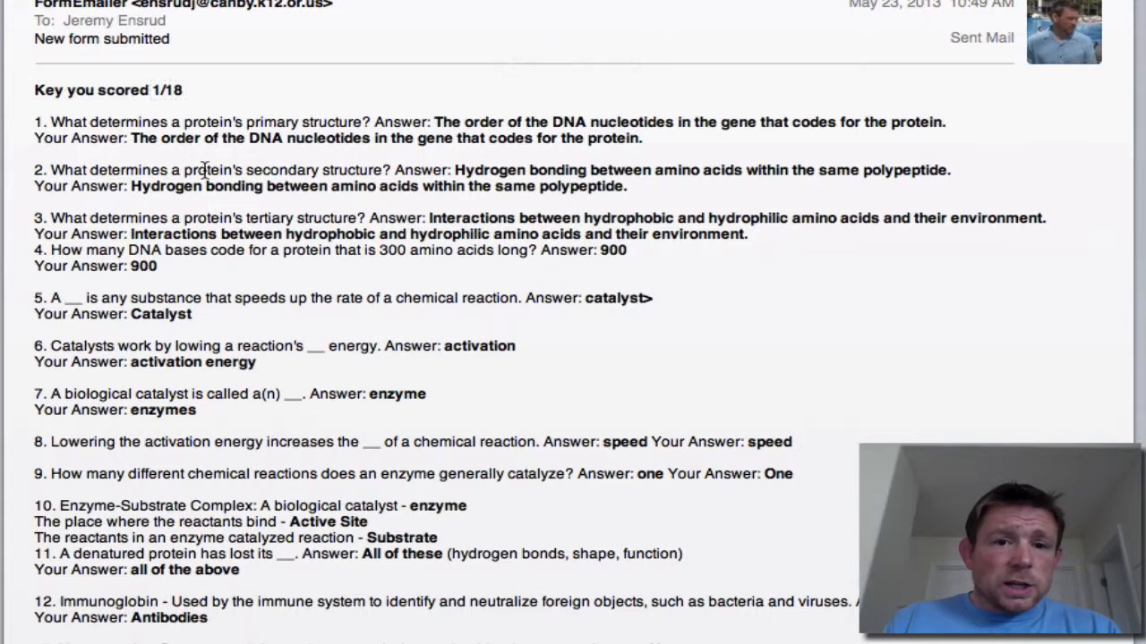
pyautogui.scroll(-1, 78, 148)
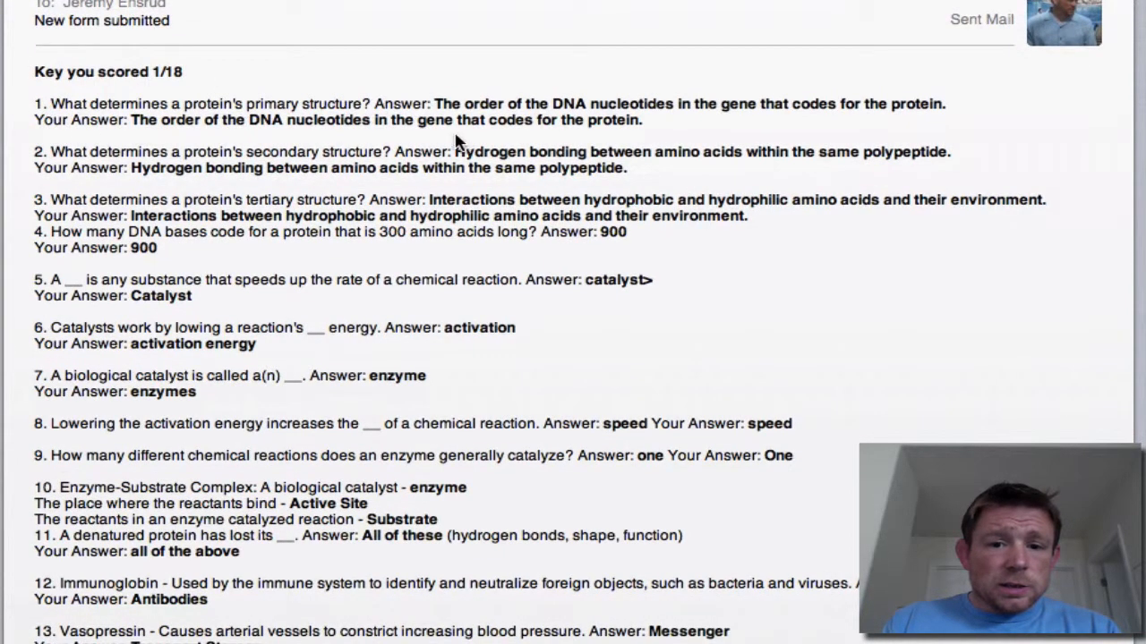
pyautogui.scroll(-1, 452, 148)
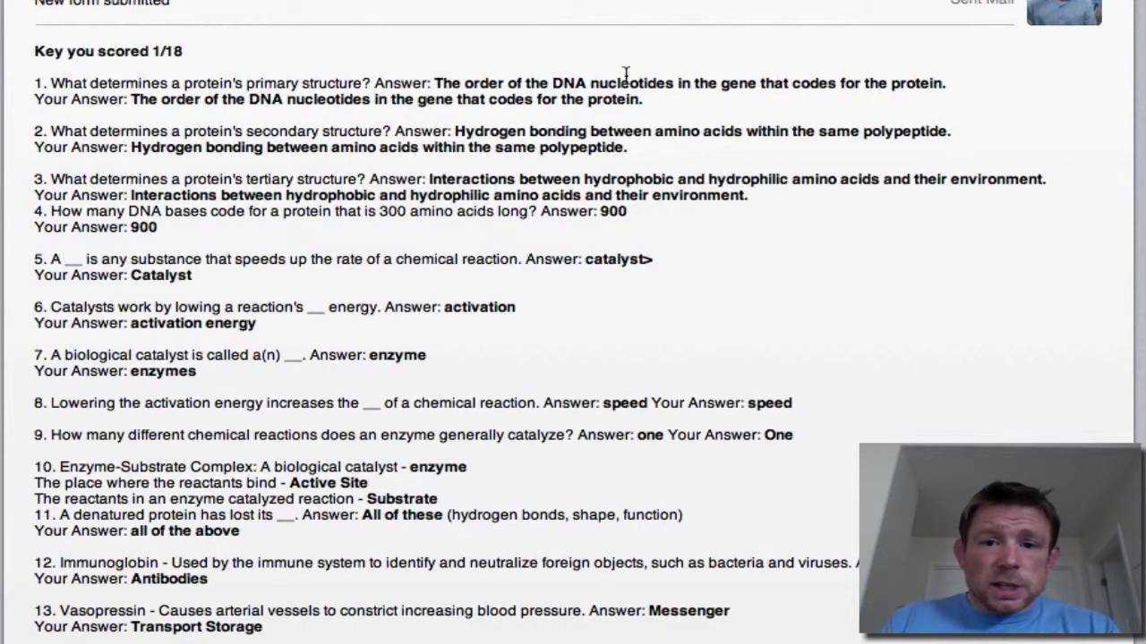
pyautogui.scroll(-1, 163, 105)
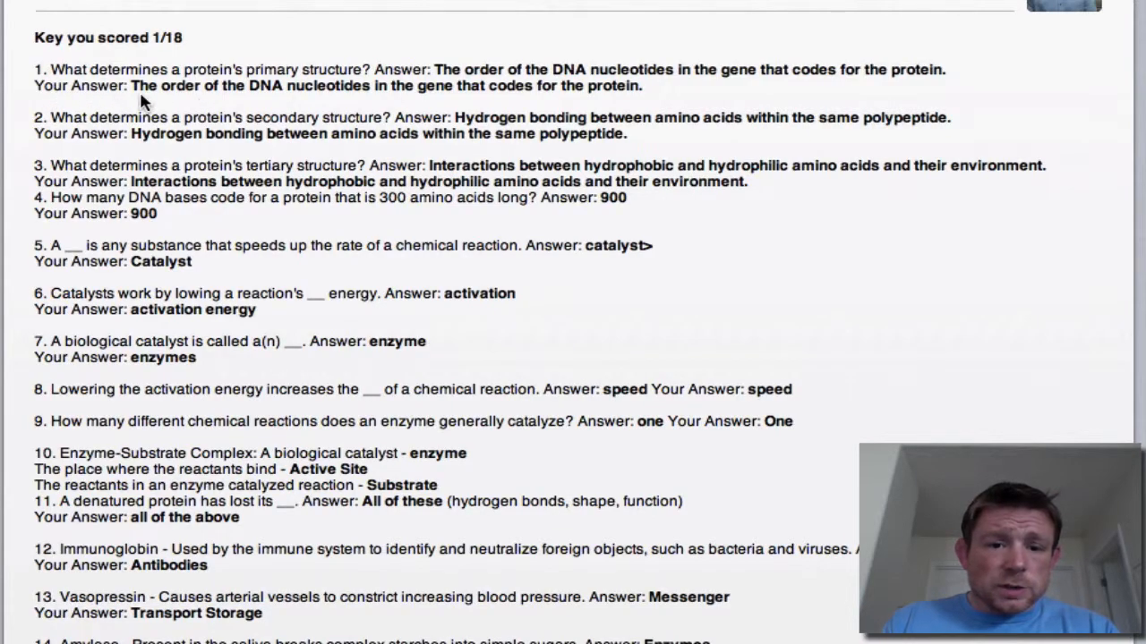
pyautogui.scroll(-5, 143, 100)
pyautogui.scroll(-12, 141, 100)
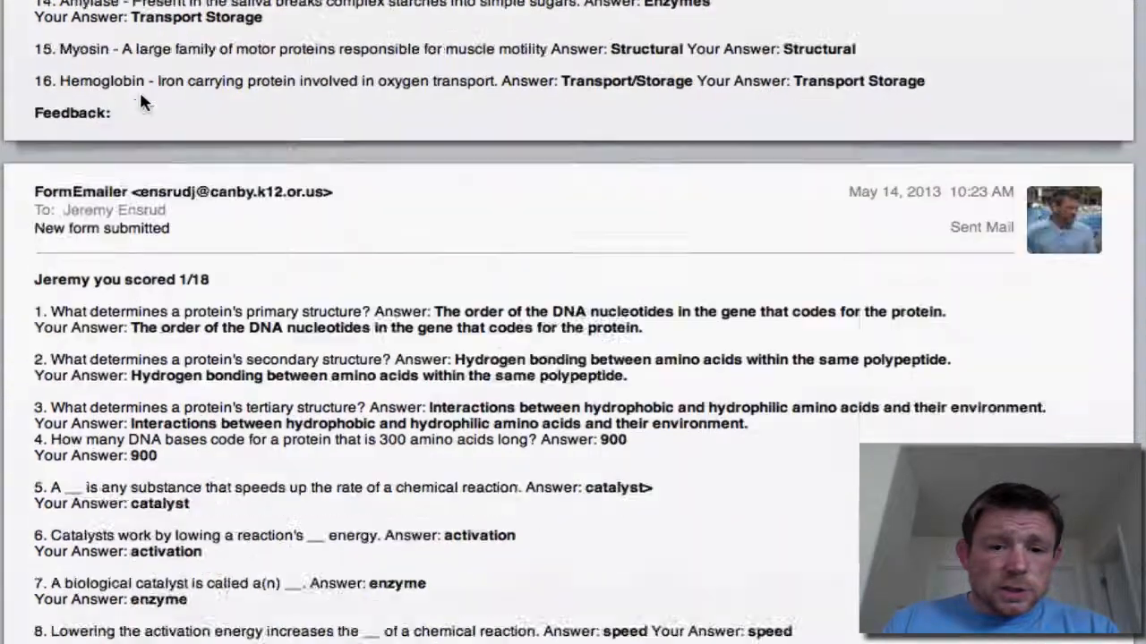
pyautogui.scroll(15, 141, 101)
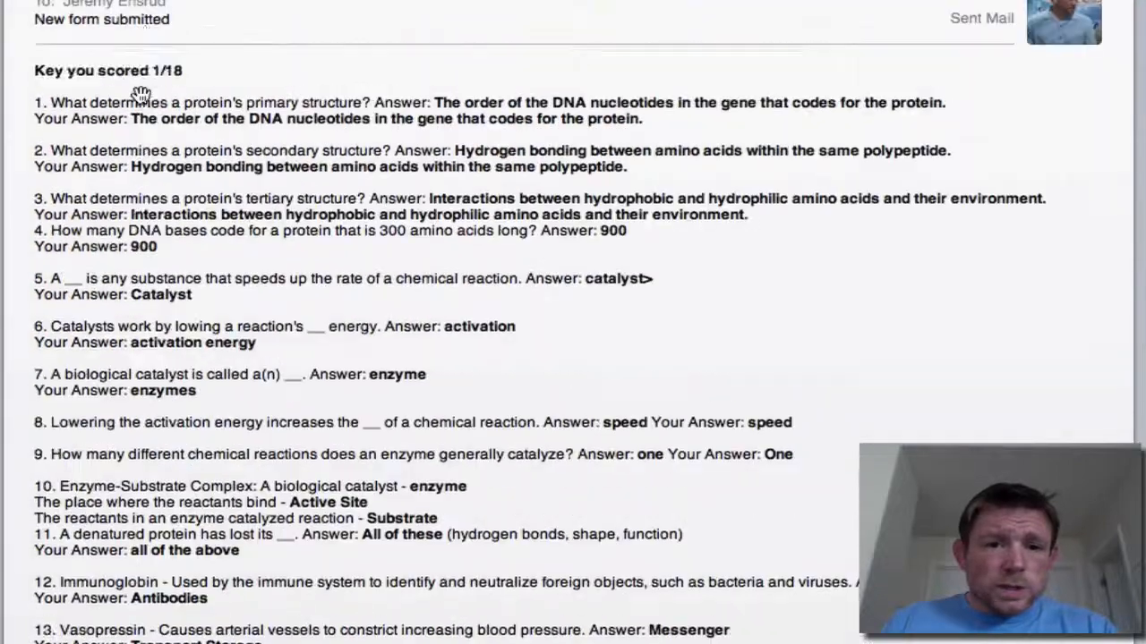